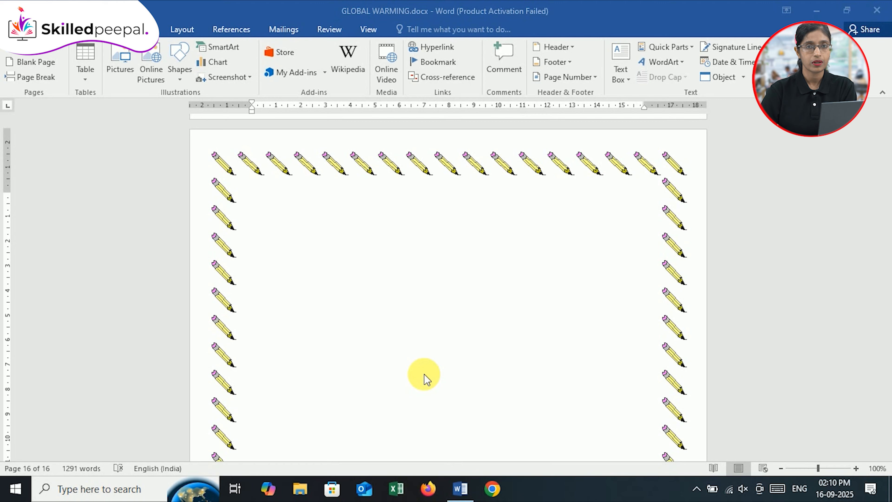
Insert a Clustered Column chart on the blank last page of the document
key("ctrl+v")
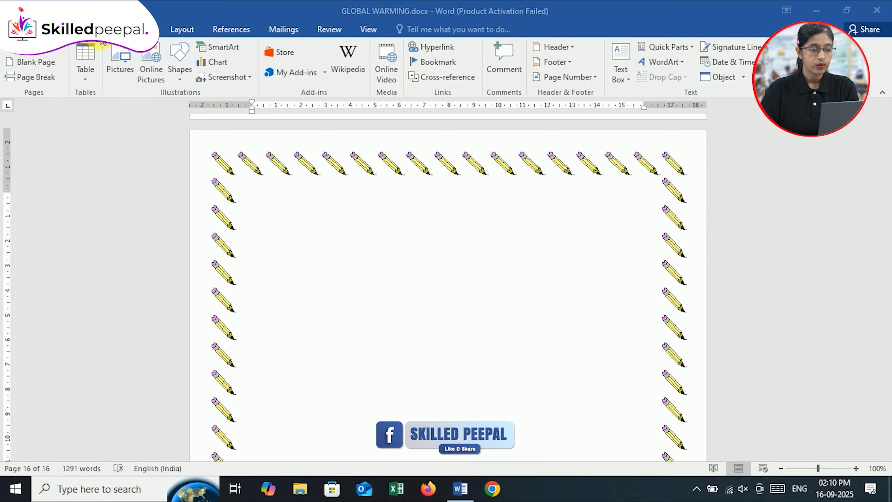
left_click(215, 64)
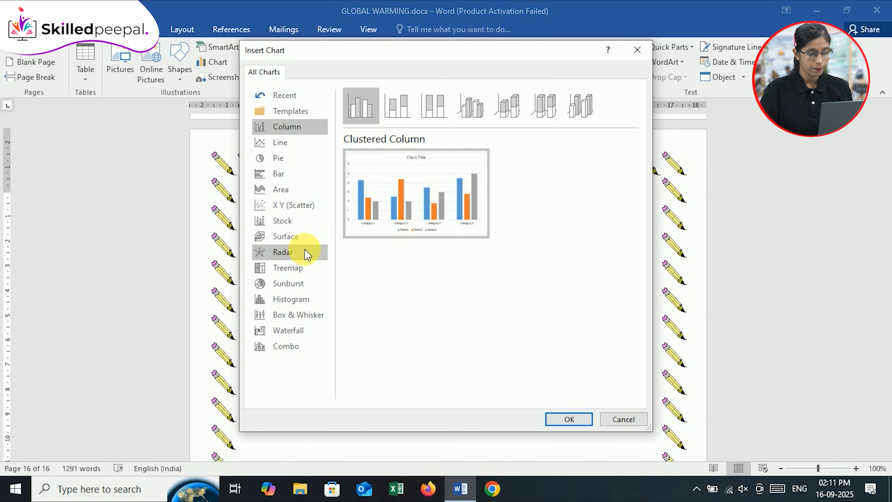
left_click_drag(454, 53, 437, 66)
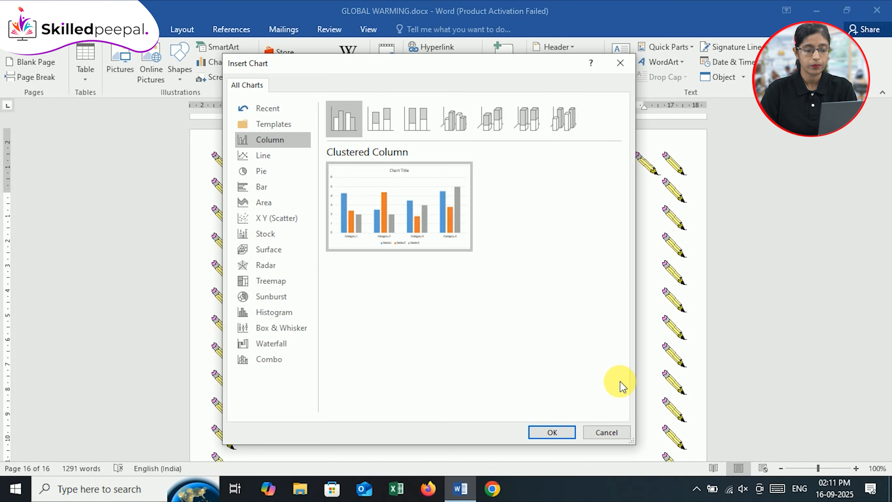
mouse_move(456, 174)
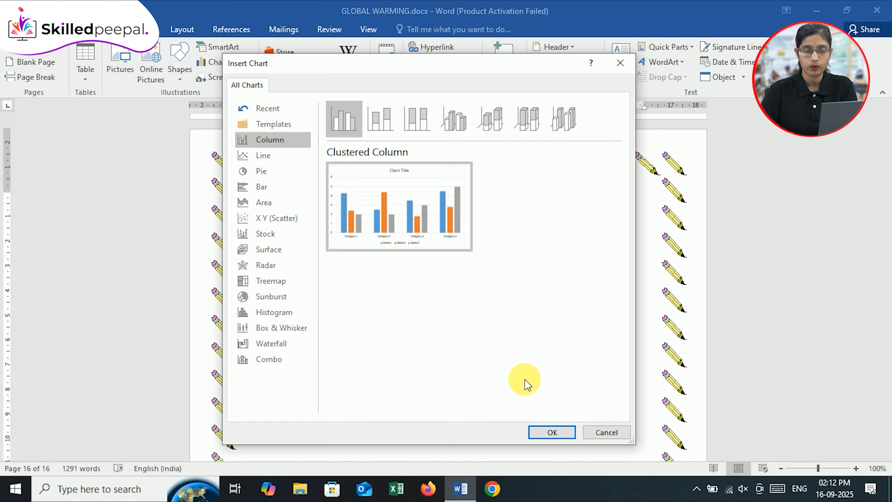
left_click(560, 433)
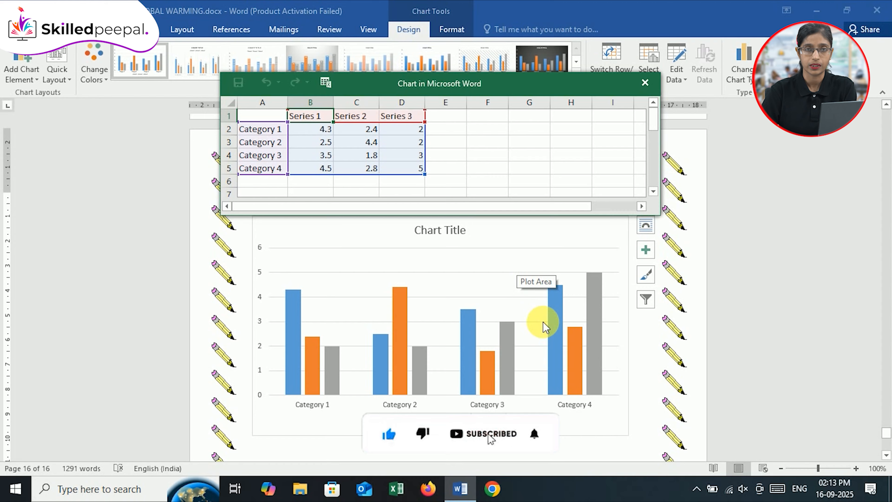
left_click(409, 29)
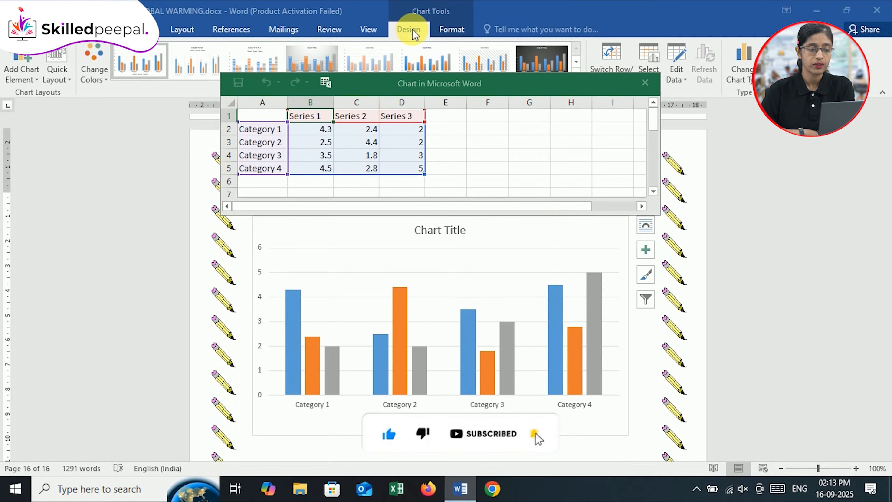
left_click(589, 9)
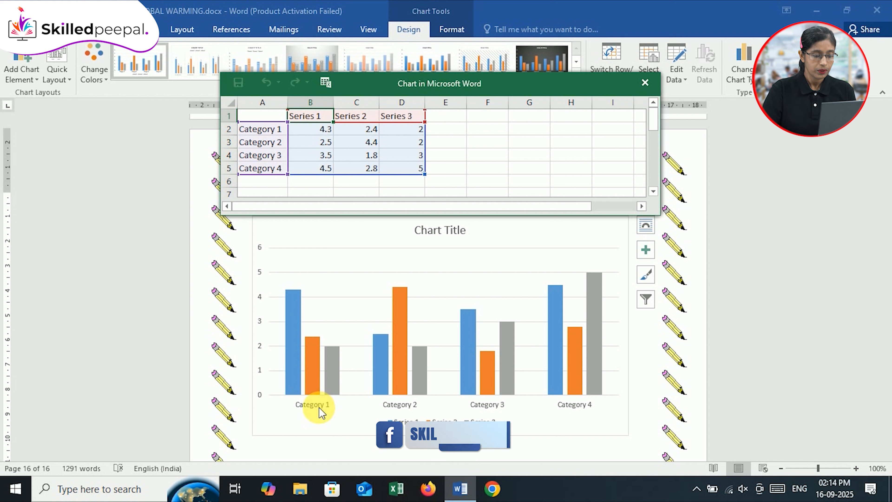
left_click(323, 411)
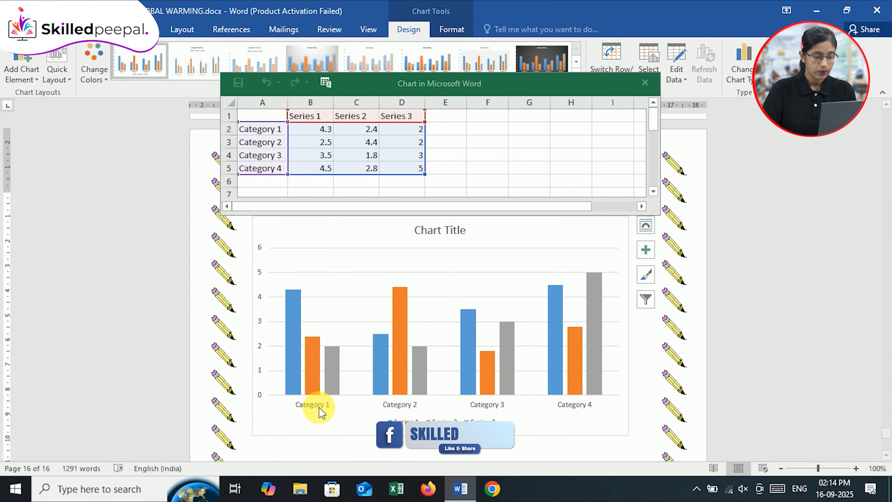
Replace the first category label in cell A2 of the chart data sheet with Science
left_click(281, 130)
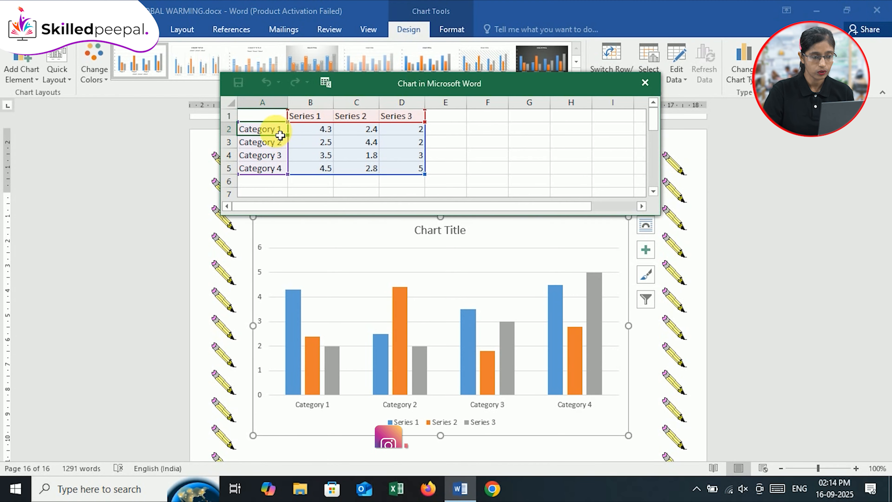
double_click(283, 131)
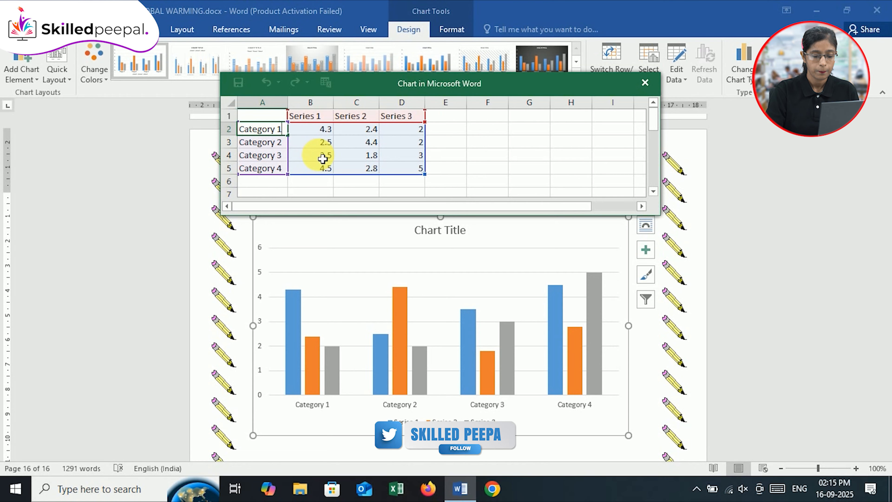
key("BackSpace")
key("BackSpace")
key("BackSpace")
key("BackSpace")
key("BackSpace")
key("BackSpace")
key("BackSpace")
key("BackSpace")
key("BackSpace")
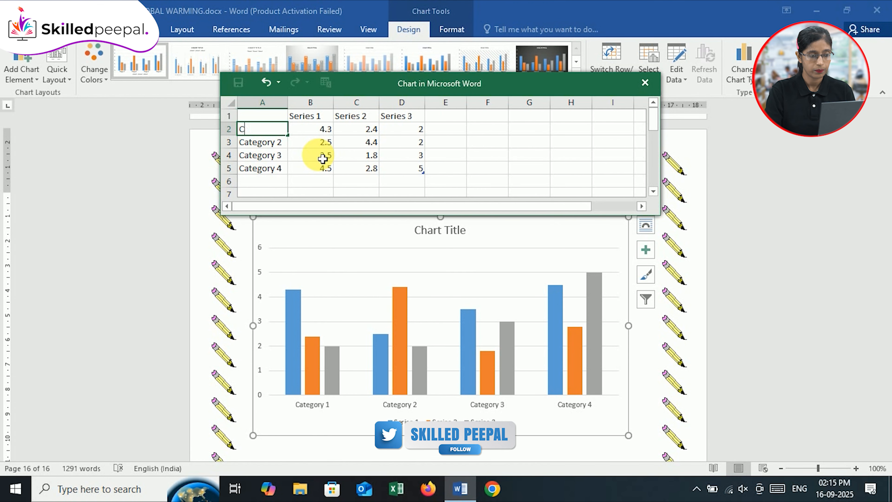
key("BackSpace")
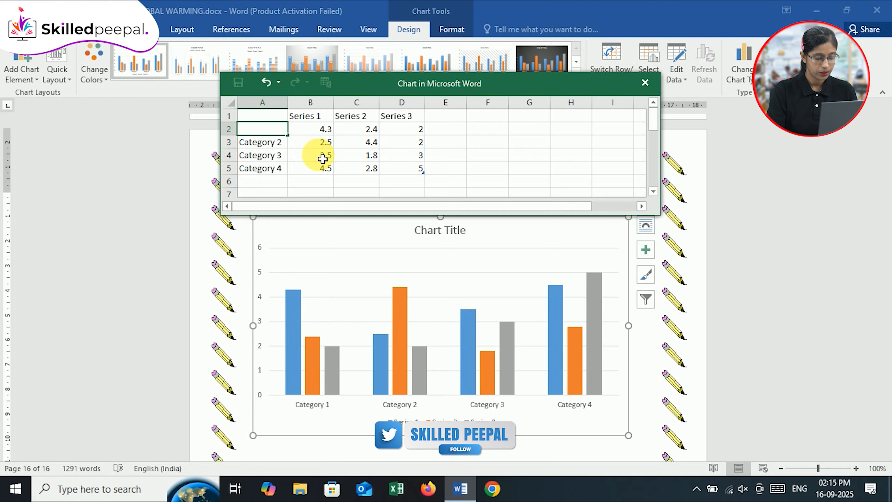
type("Science")
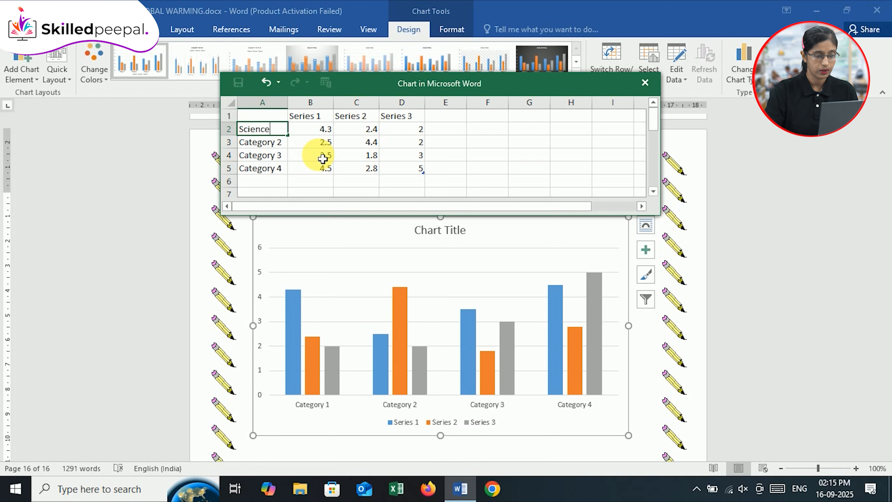
Rename the category labels in cells A3 and A4 to Maths and English
left_click(280, 145)
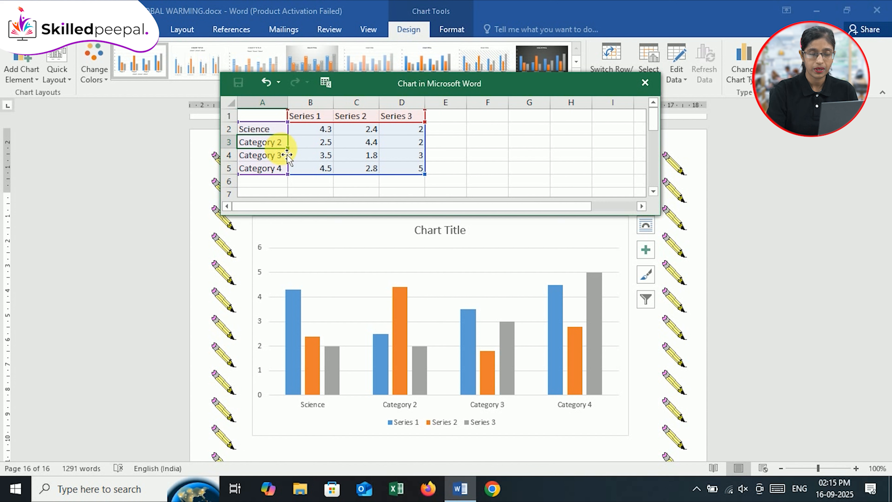
key("Delete")
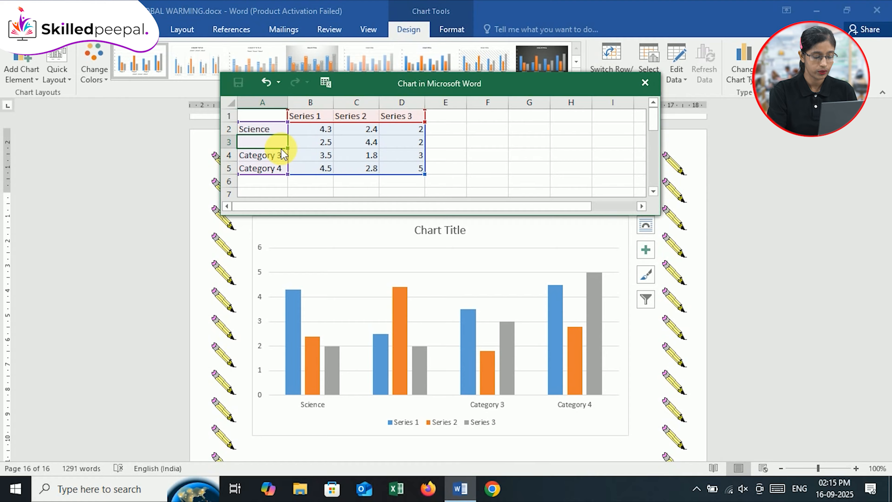
type("Maths")
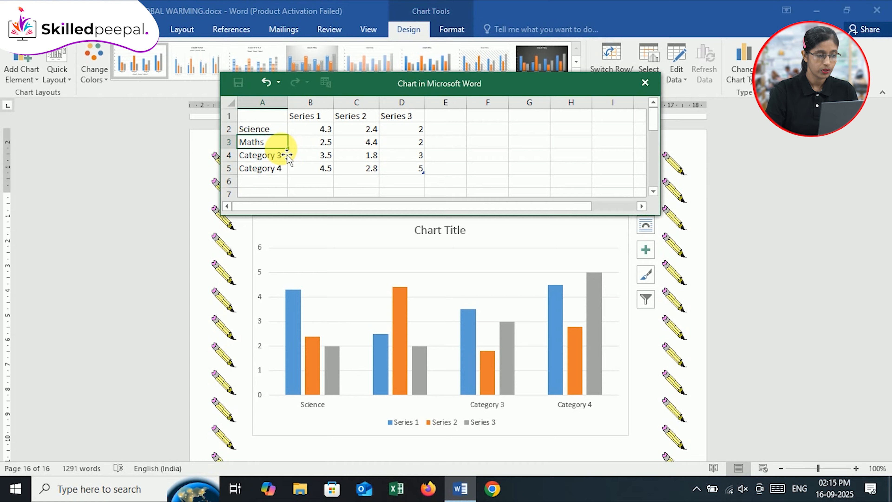
left_click(278, 160)
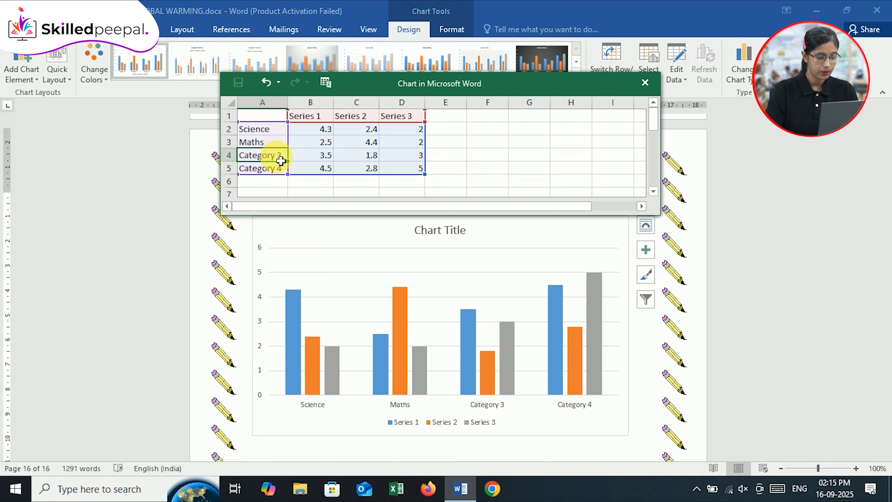
type("English")
left_click(278, 140)
Replace the category label in cell A2 of the chart data with a person's first name
left_click(278, 133)
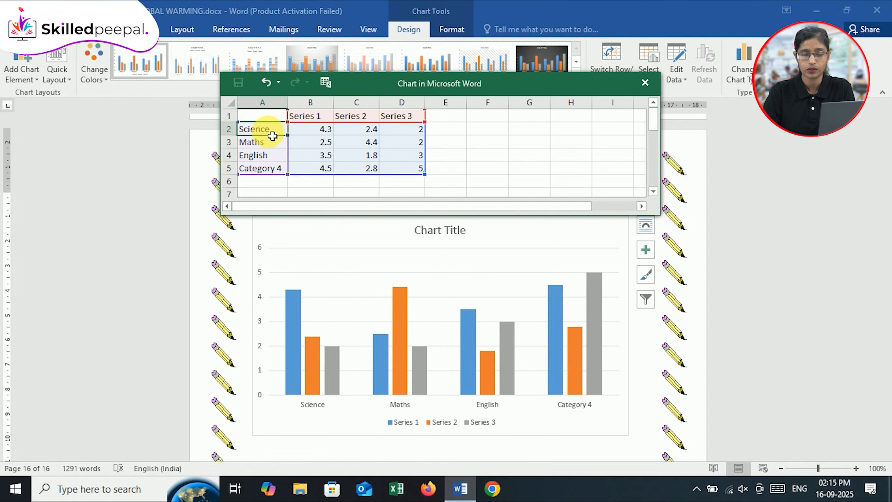
double_click(272, 137)
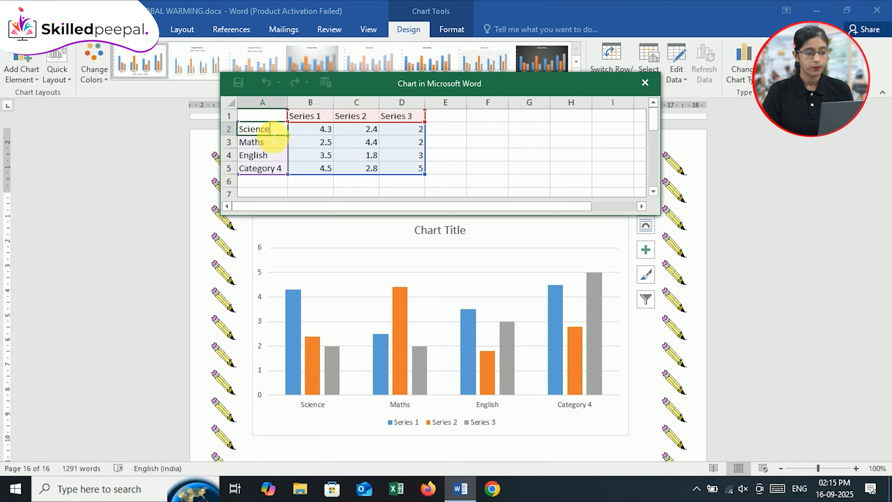
key("BackSpace")
key("BackSpace")
key("BackSpace")
key("BackSpace")
key("BackSpace")
key("BackSpace")
key("BackSpace")
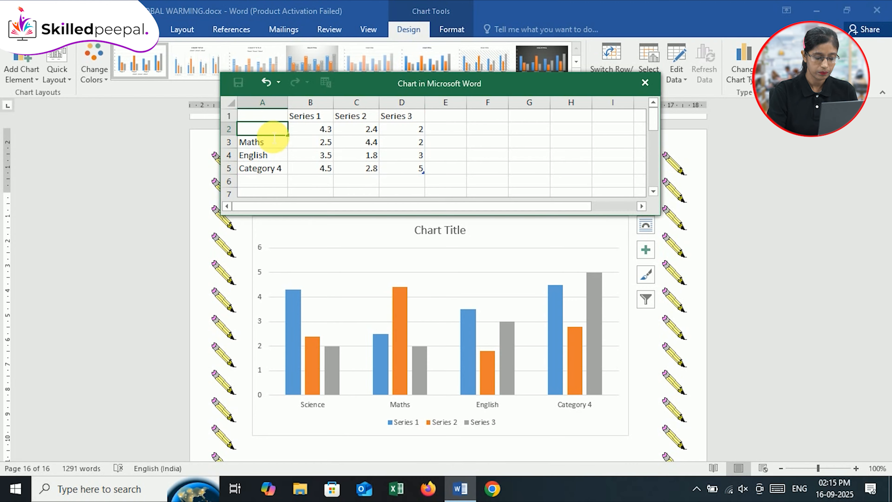
type("Anu")
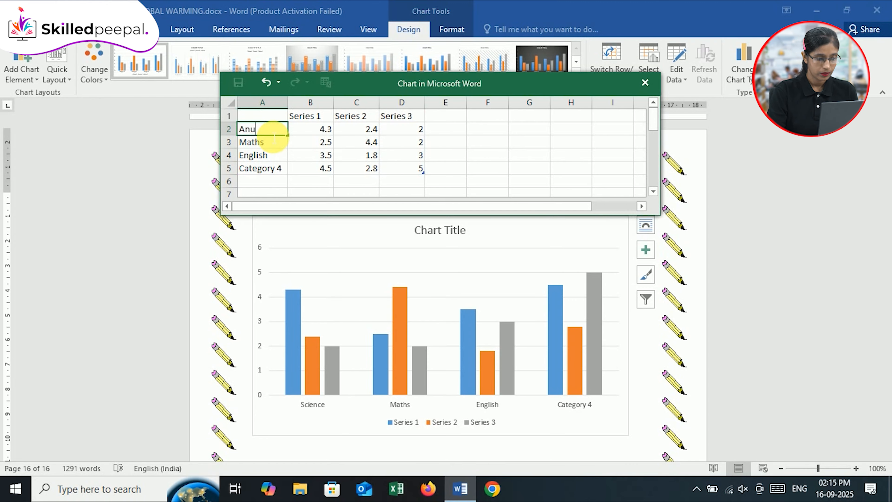
Enter people's first names as category labels in cells A3 through A6, extending the chart data to a fifth category
left_click(271, 144)
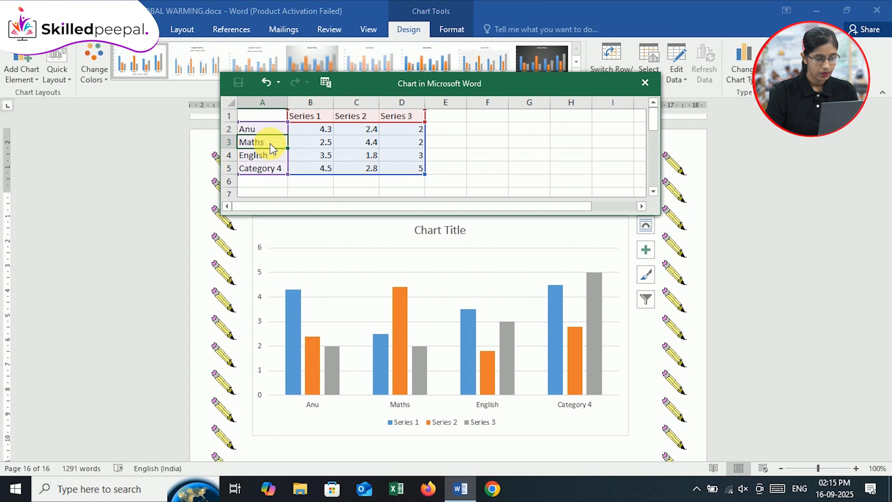
type("Kajal")
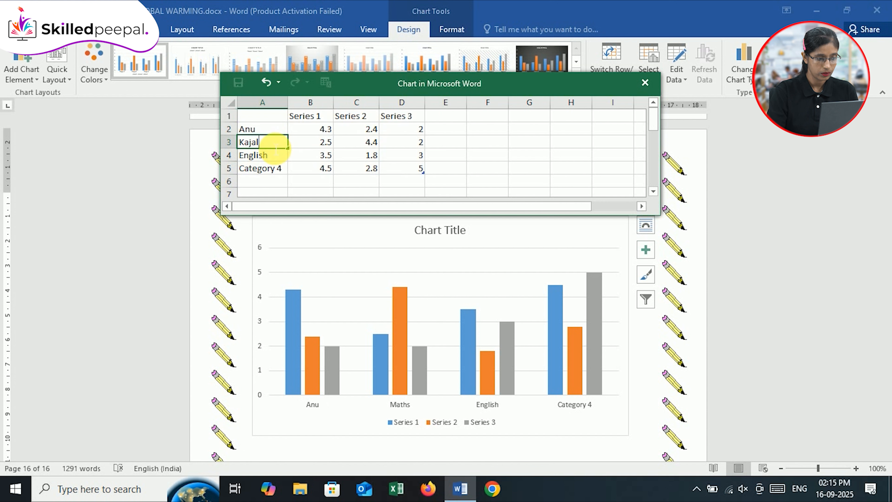
key("Return")
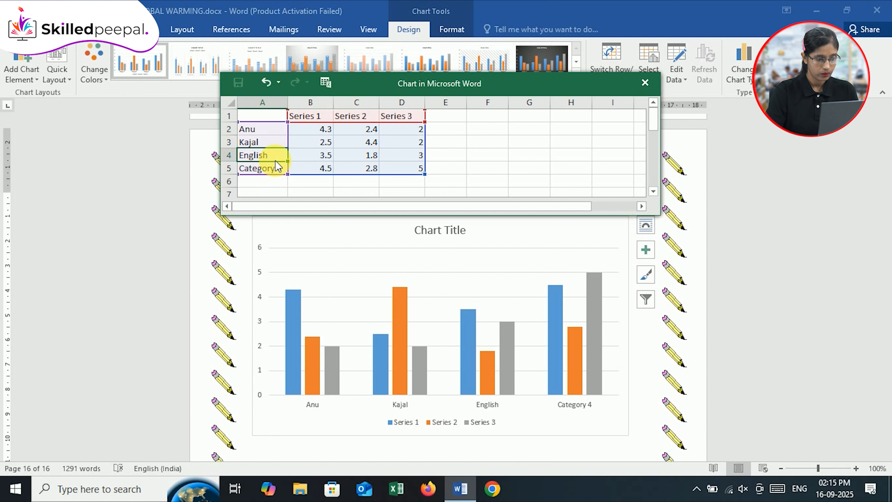
type("Swati")
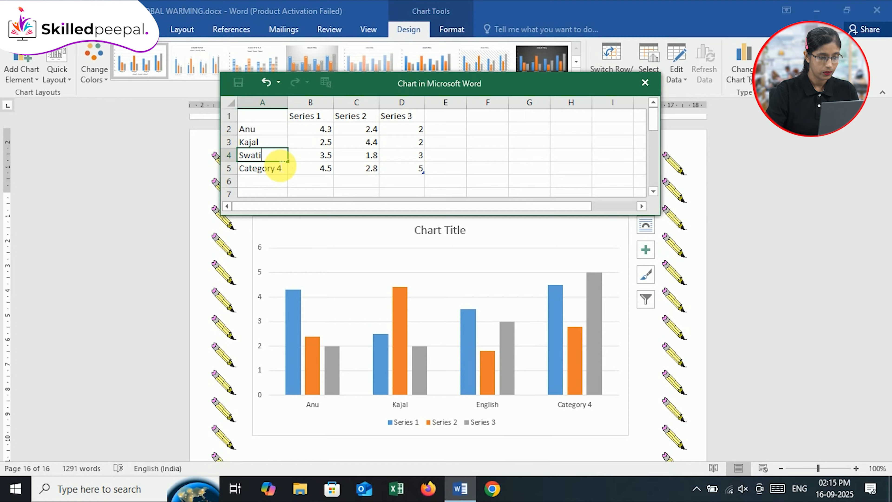
key("Return")
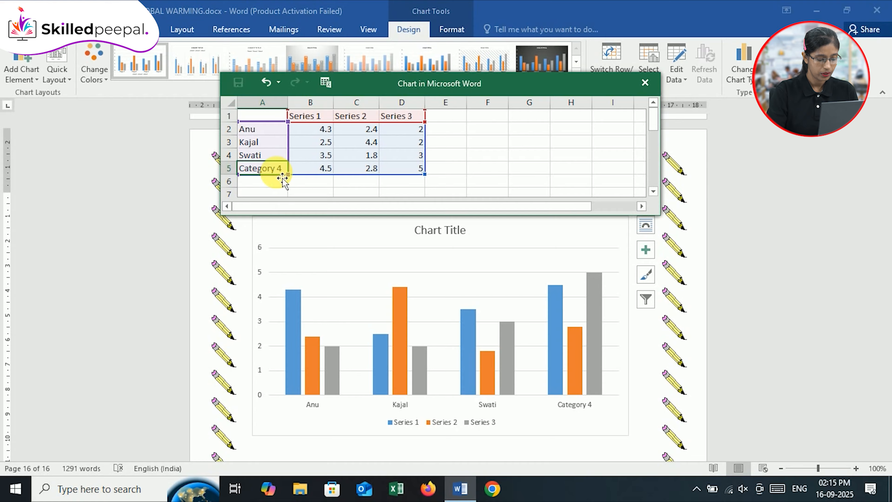
type("Rupam")
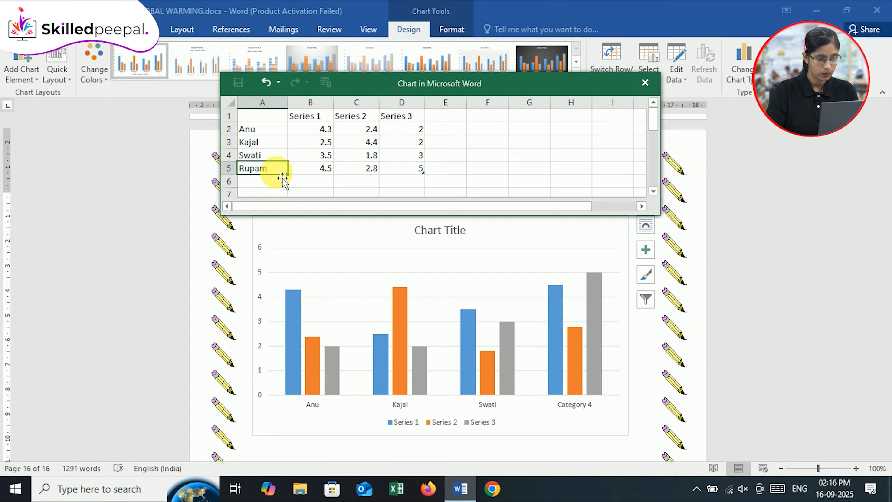
key("Return")
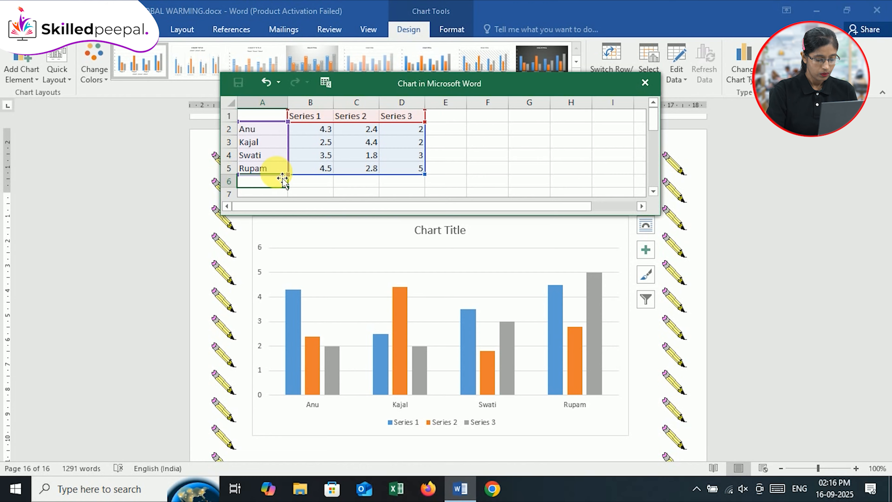
type("neha")
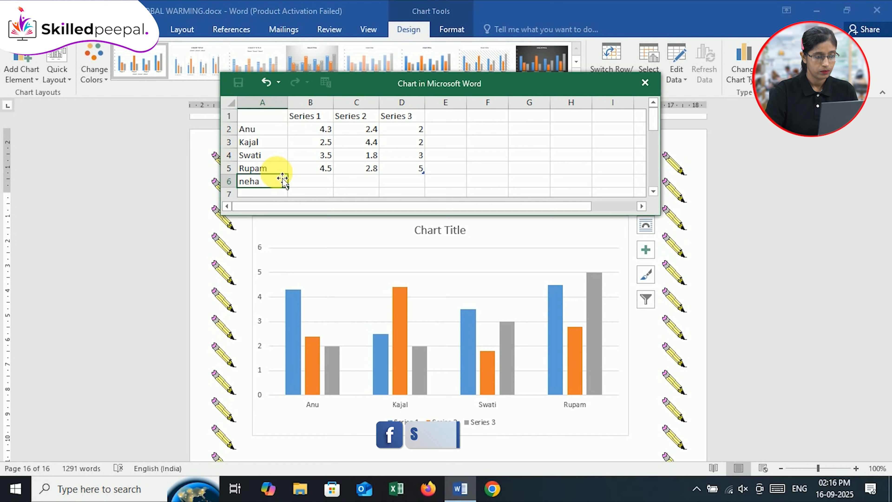
key("Tab")
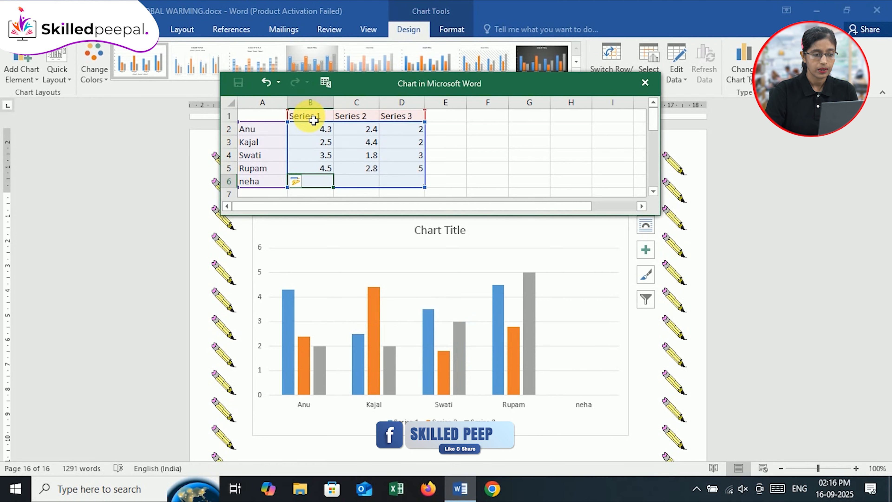
left_click(269, 115)
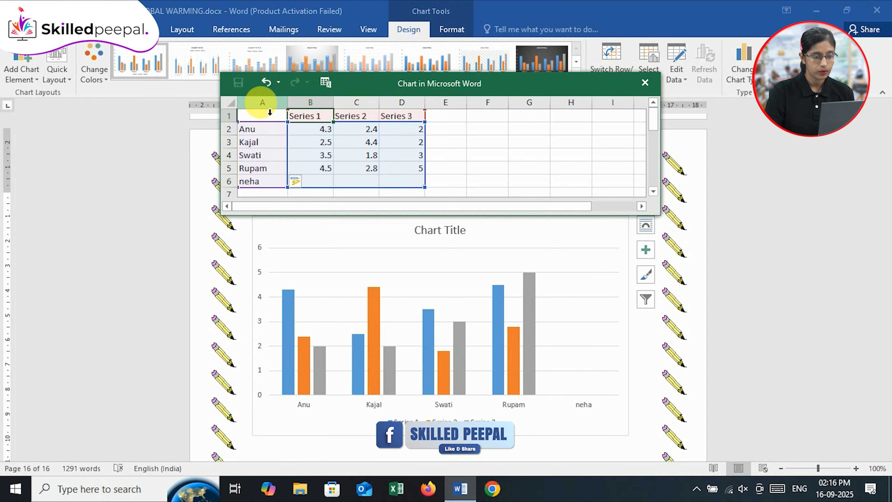
left_click(269, 111)
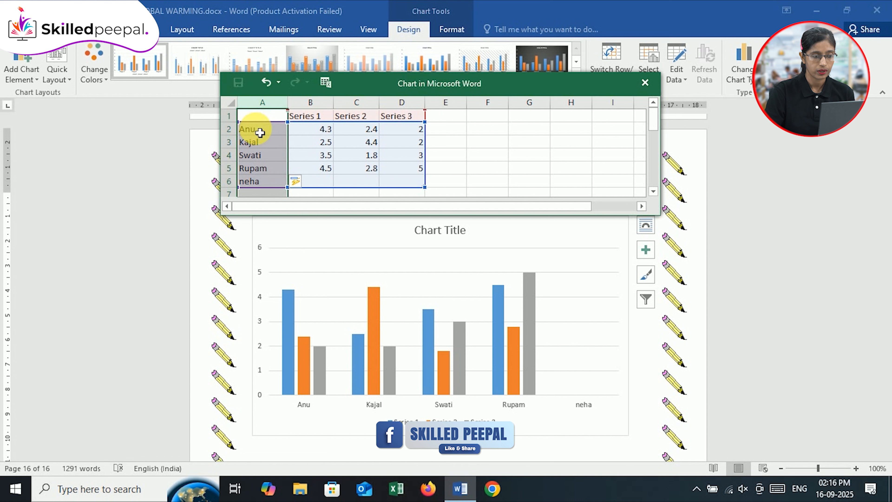
left_click(227, 129)
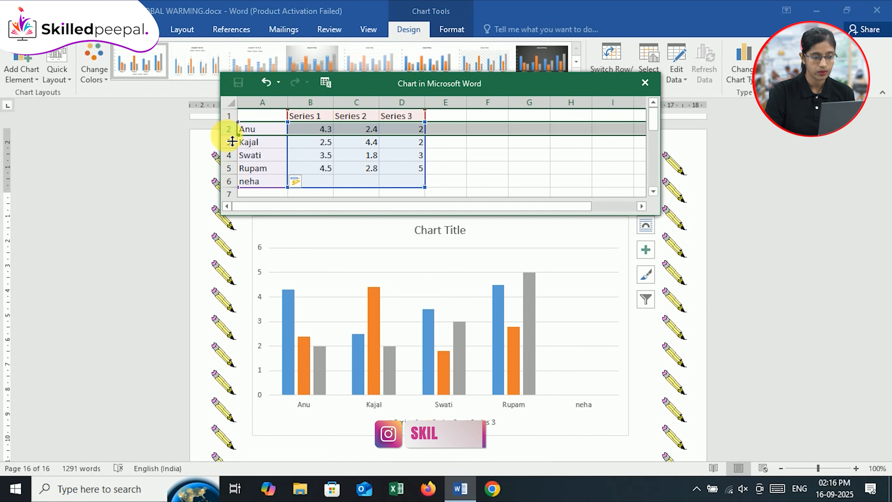
left_click(229, 142)
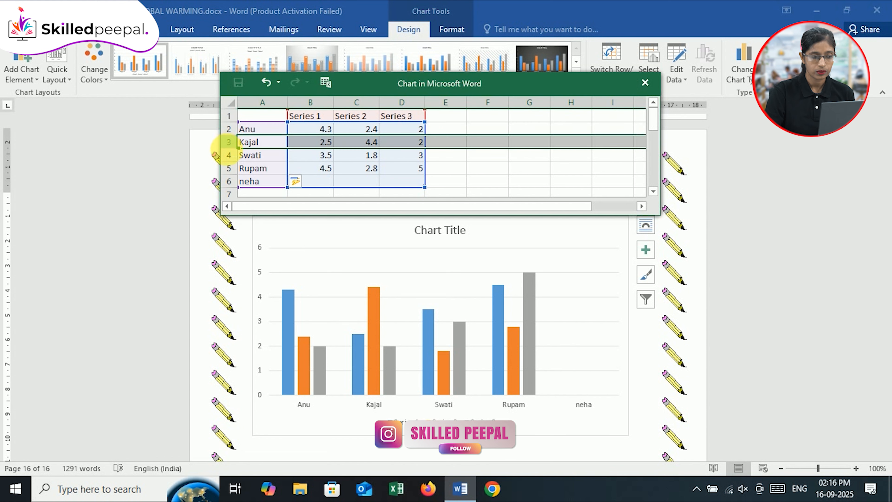
left_click(229, 155)
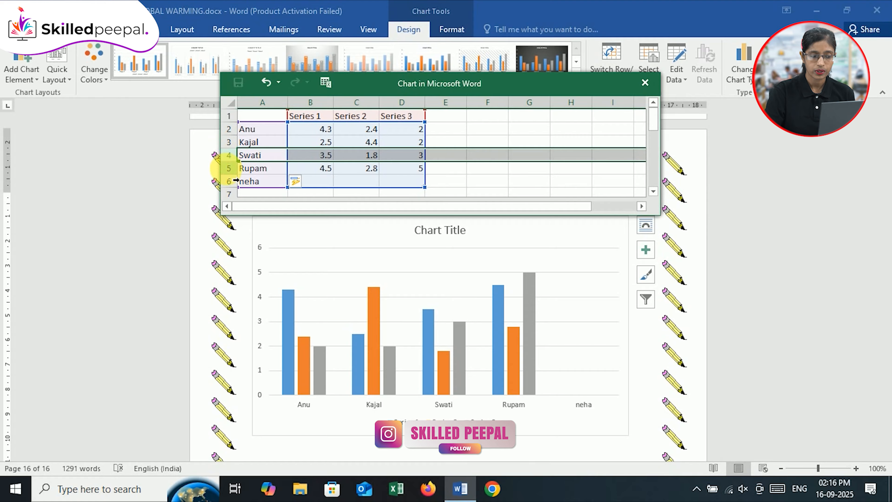
left_click(228, 168)
left_click(228, 181)
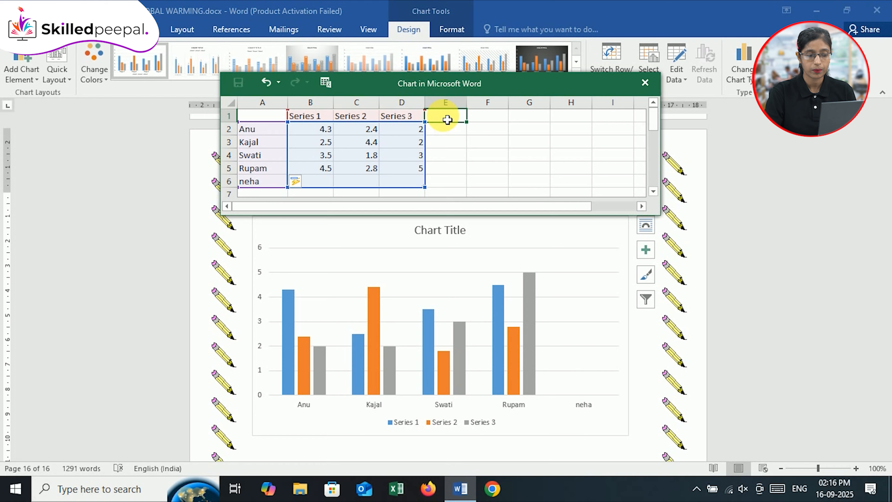
Rename the three series headers in cells B1 to D1 of the chart data as English, Science and Maths
left_click(319, 118)
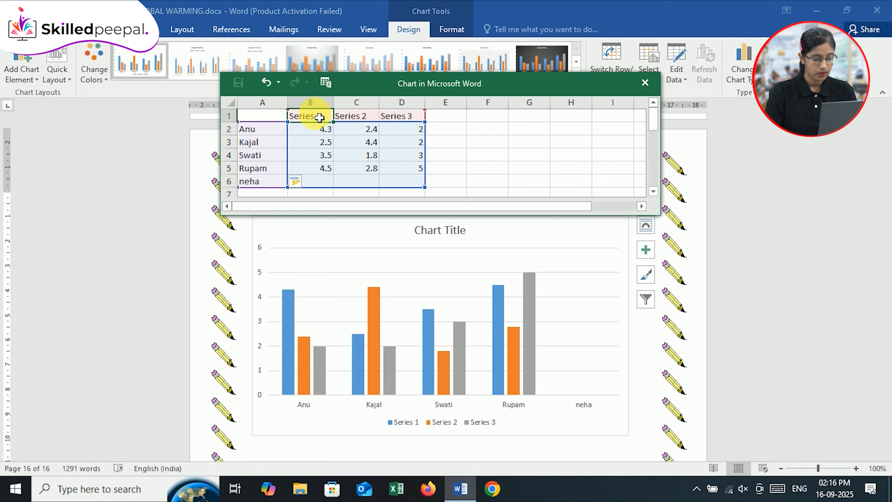
type("English")
key("Tab")
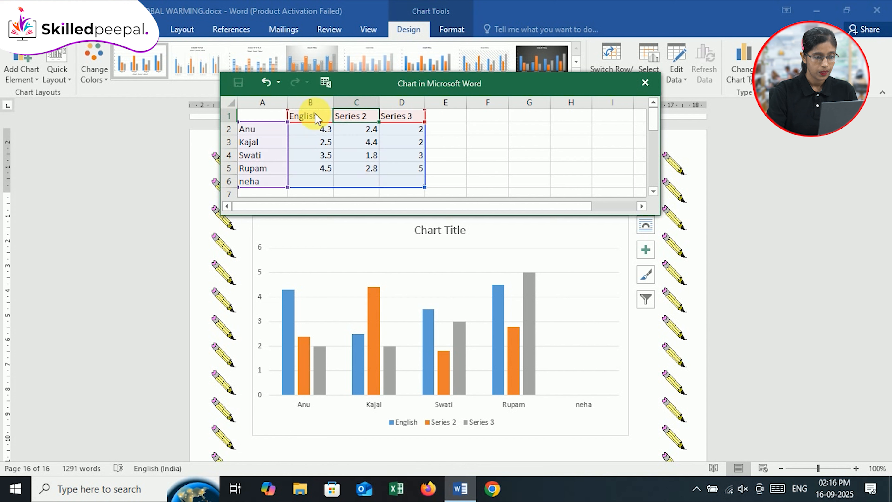
type("Science")
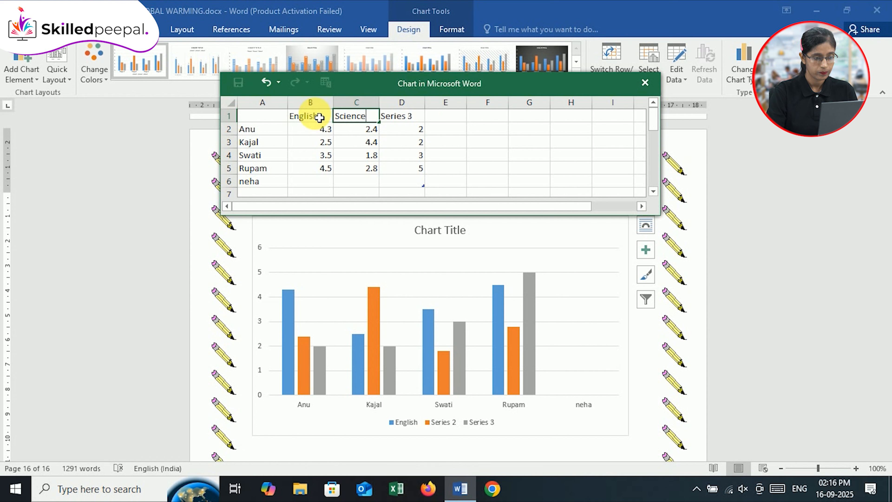
key("Tab")
type("Mat")
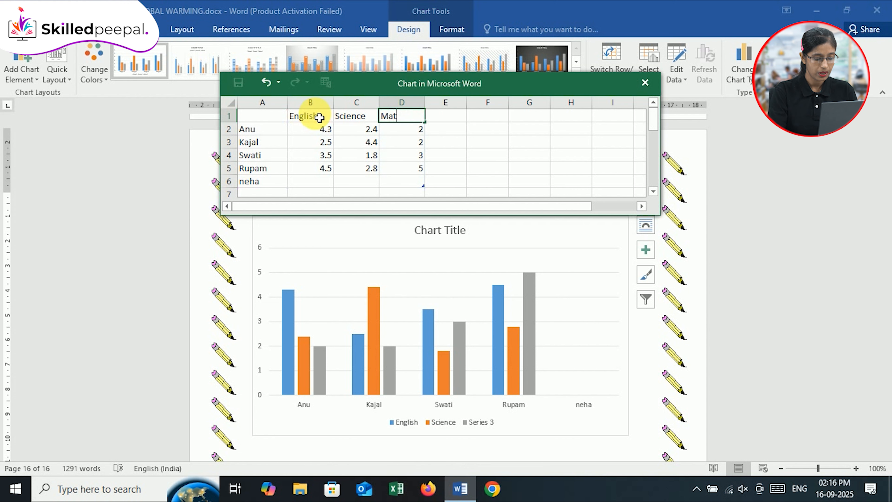
key("Return")
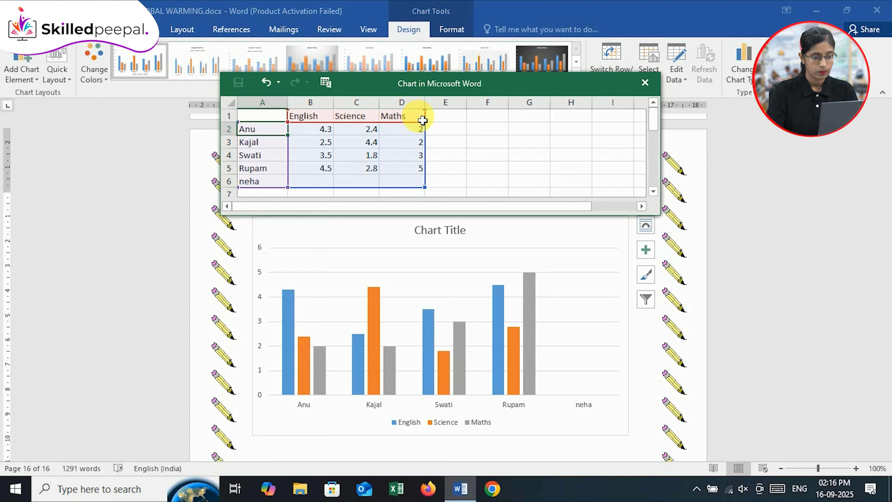
Add a fourth data series to the chart by entering the header Computer in cell E1
left_click(442, 121)
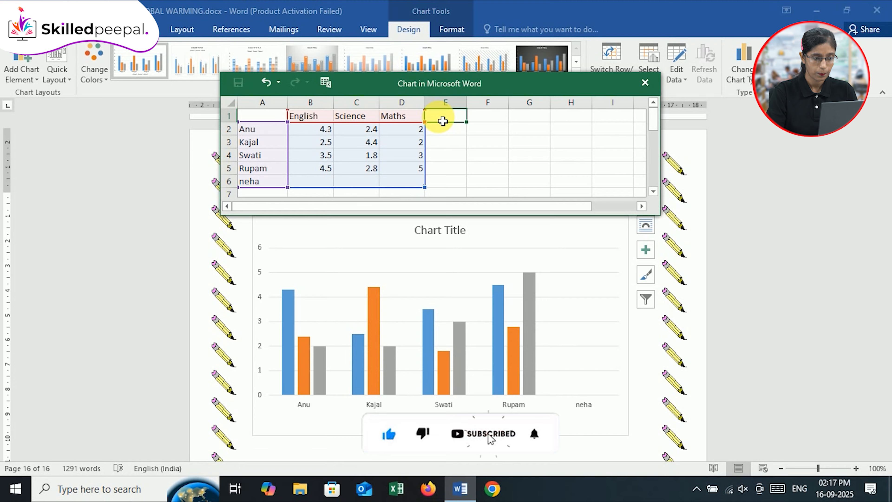
type("Co")
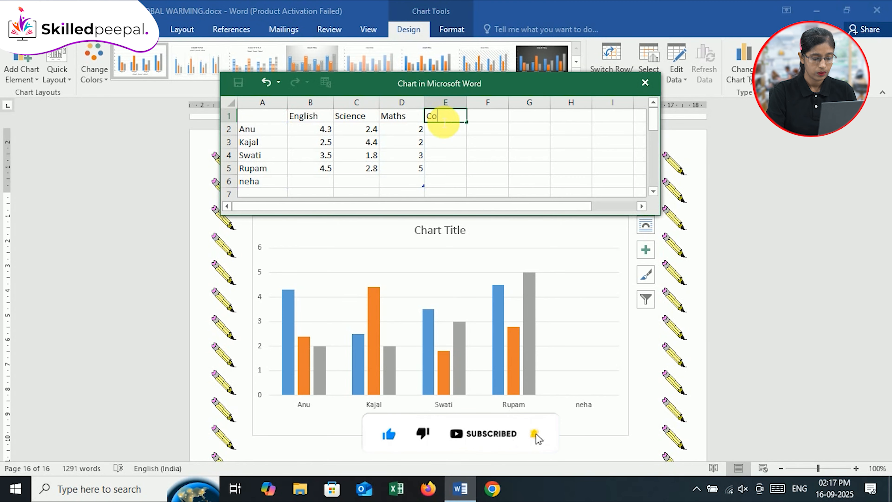
type("mputer")
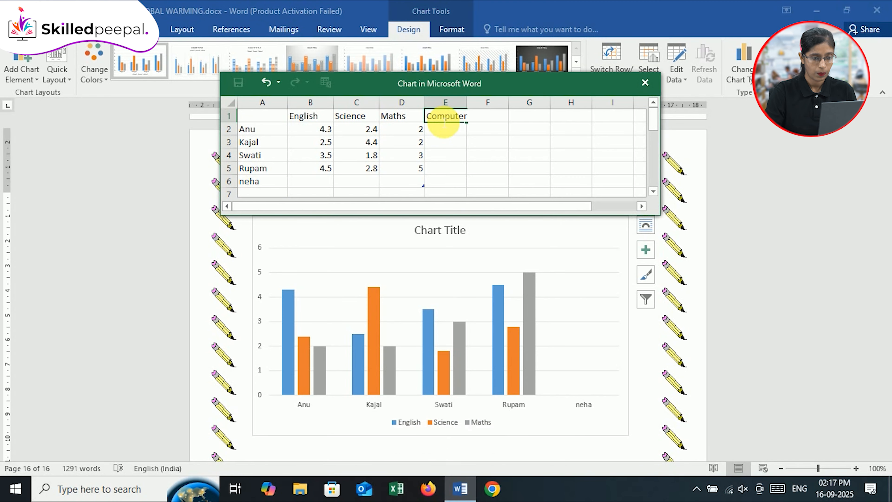
key("Return")
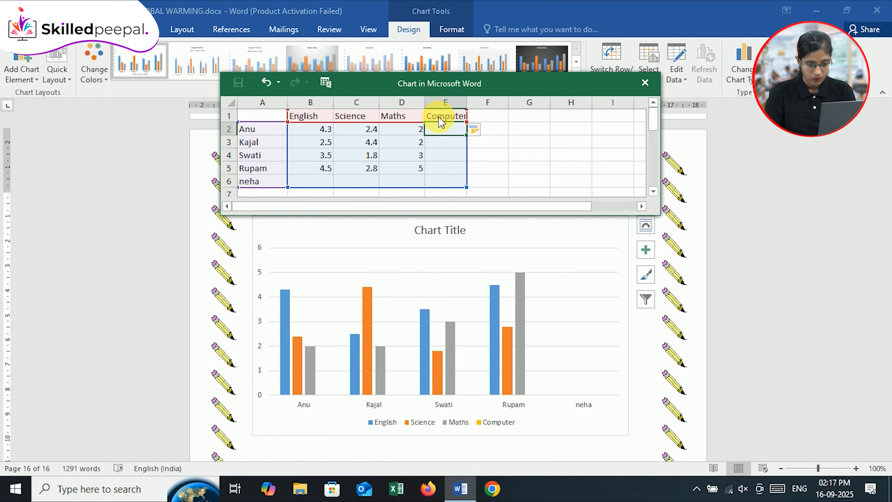
Enter 50 in cell B3 and 60 in cell B2 as English values
left_click(317, 135)
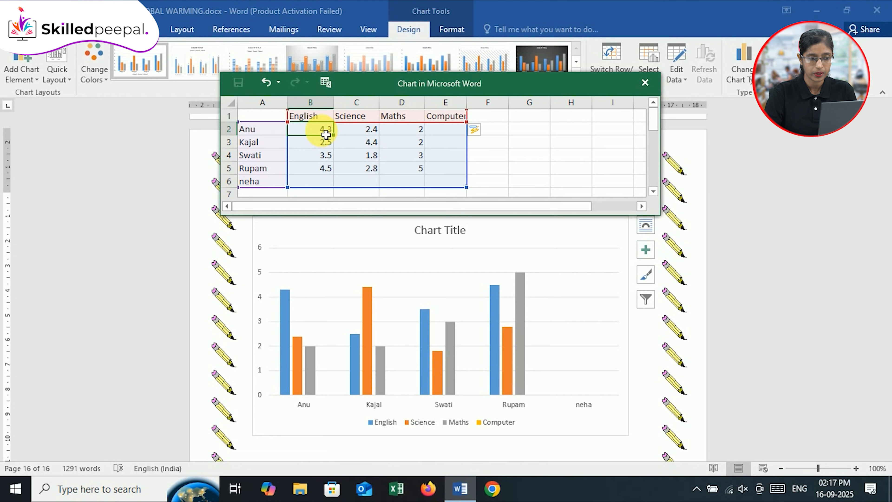
left_click(324, 142)
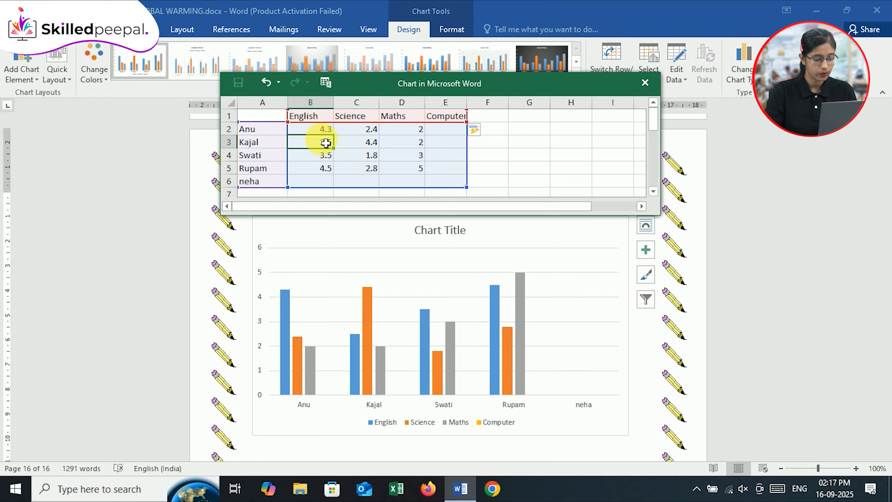
type("50")
key("Up")
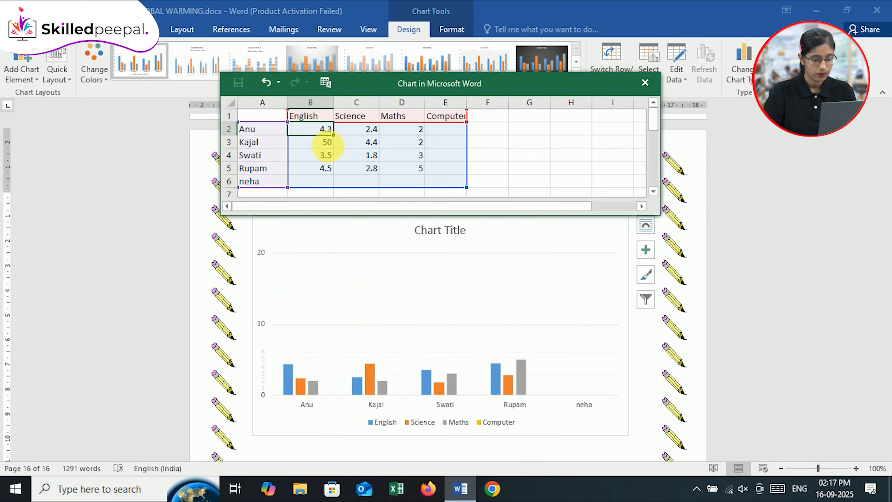
type("60")
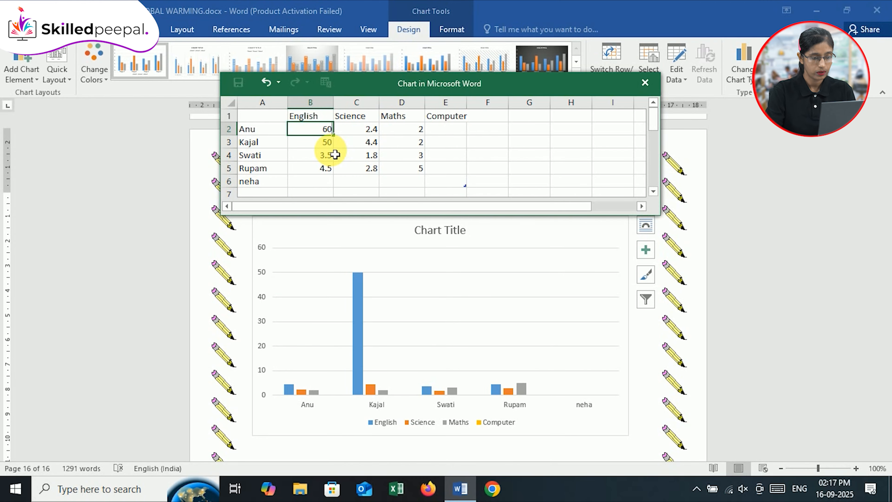
key("Return")
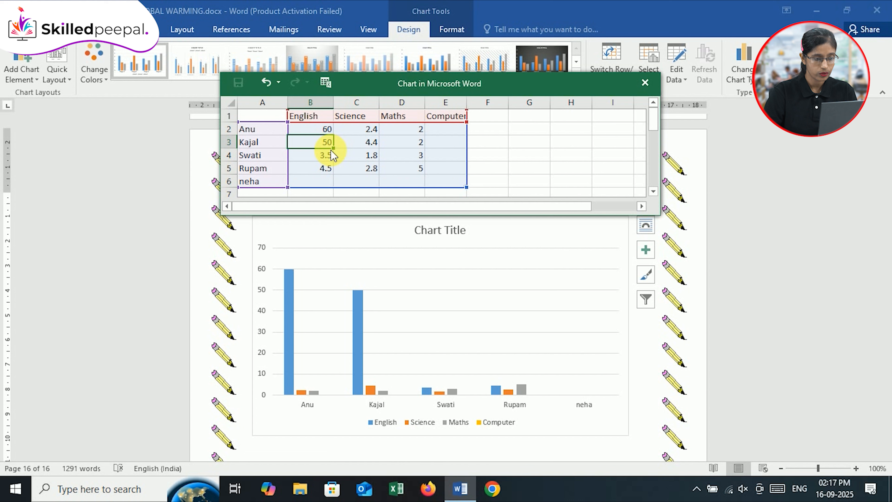
left_click(330, 155)
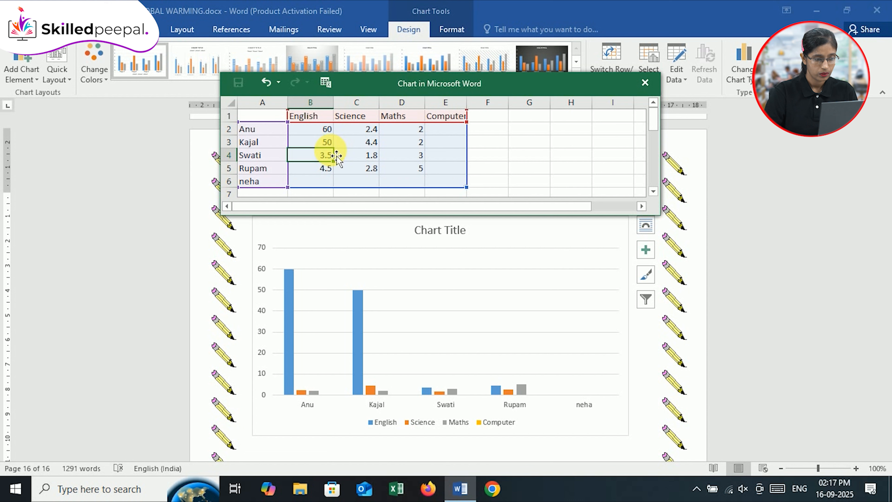
Set the English values in cells B2, B3 and B4 to 65, 68 and 88
left_click(327, 128)
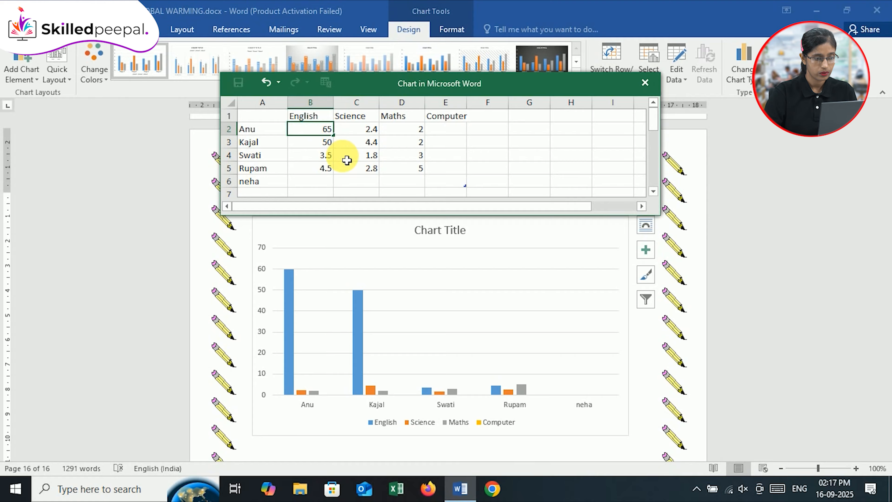
key("Return")
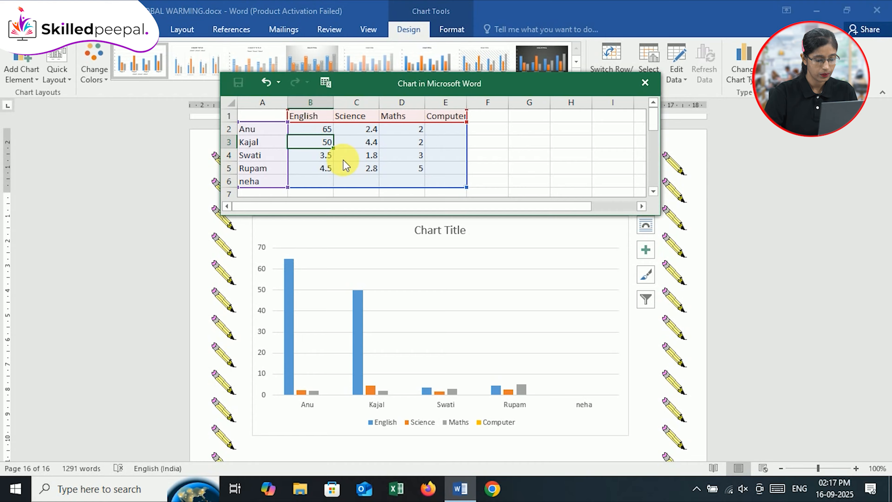
type("68")
key("Return")
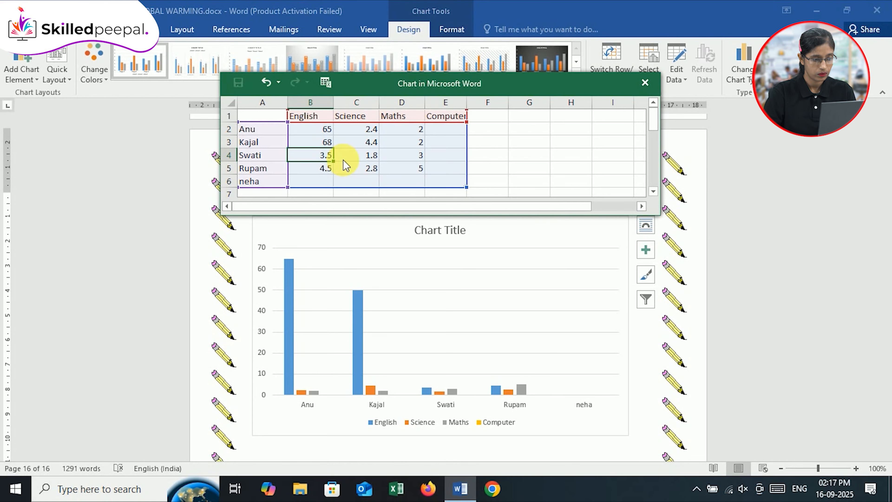
type("8")
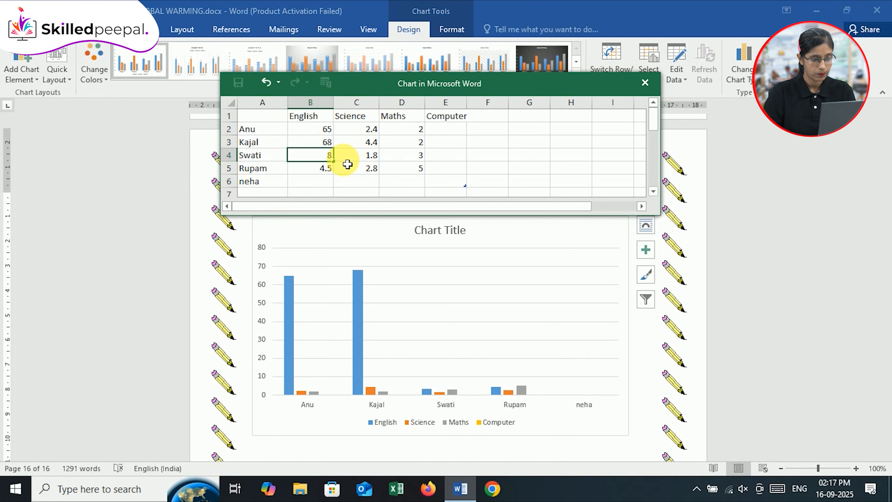
type("8")
key("Return")
Complete the English column with 90 in cell B5 and 89 in cell B6
type("9")
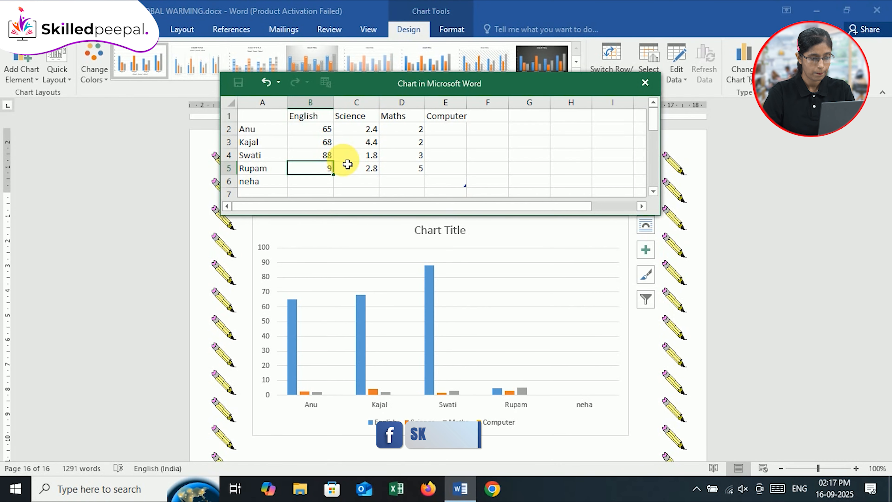
type("0")
key("Return")
key("Tab")
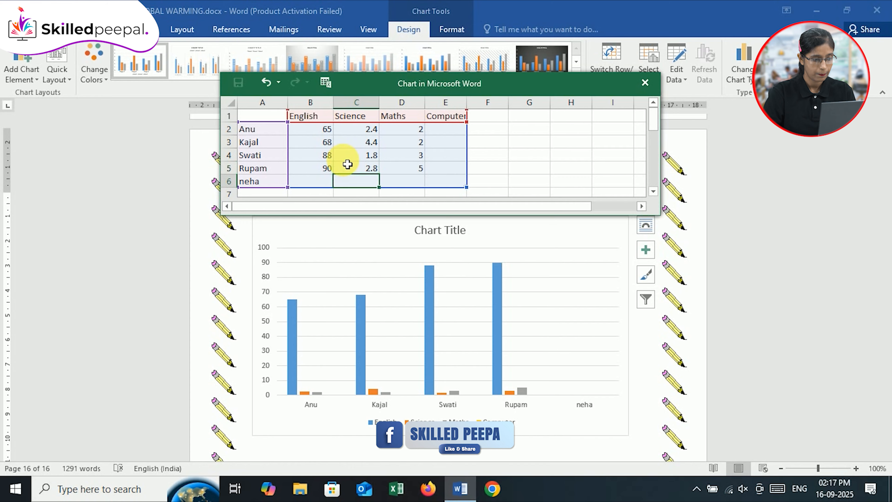
key("Left")
type("8")
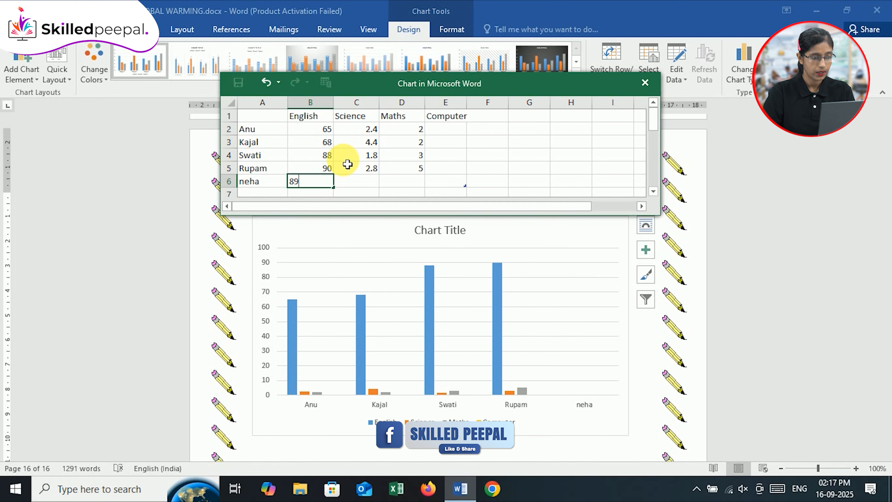
type("9")
key("Return")
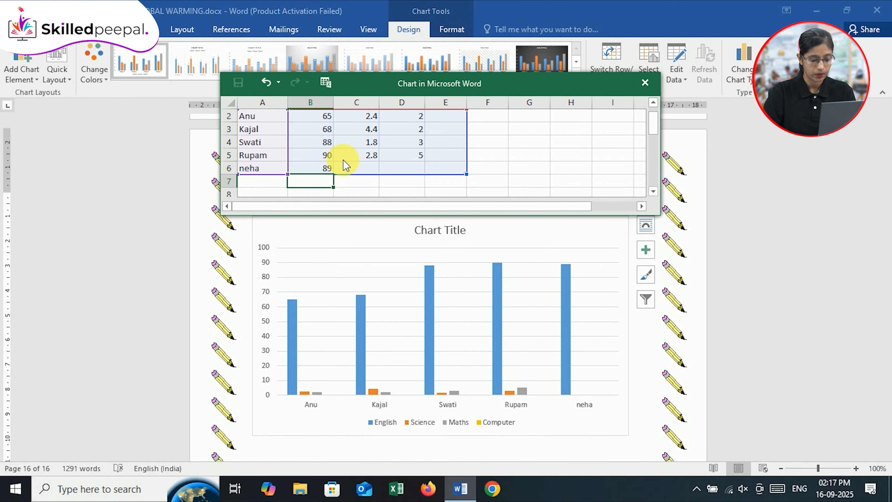
Set the Science values in cells C2 and C3 to 60 and 73
key("Up")
key("Up")
key("Up")
key("Up")
key("Up")
key("Up")
key("Down")
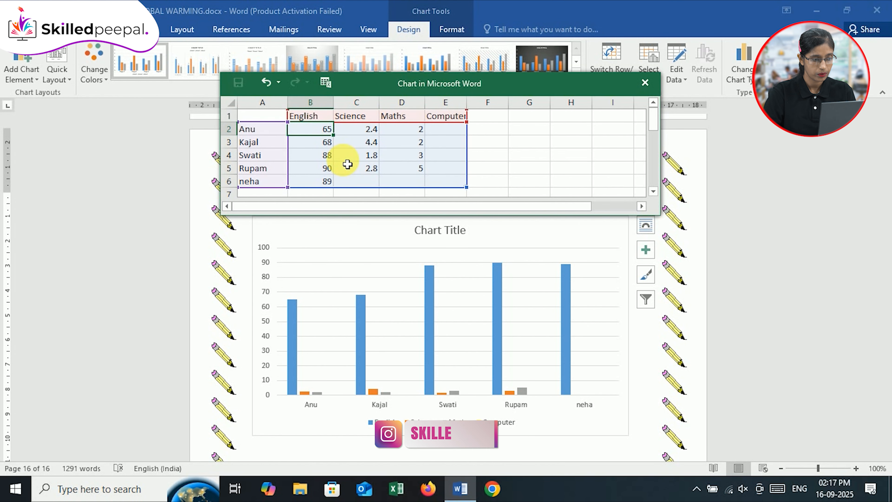
key("Right")
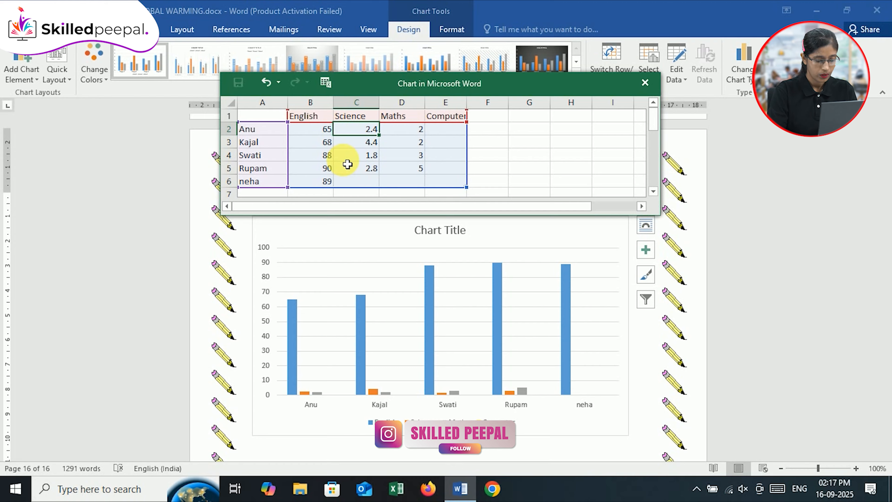
type("60")
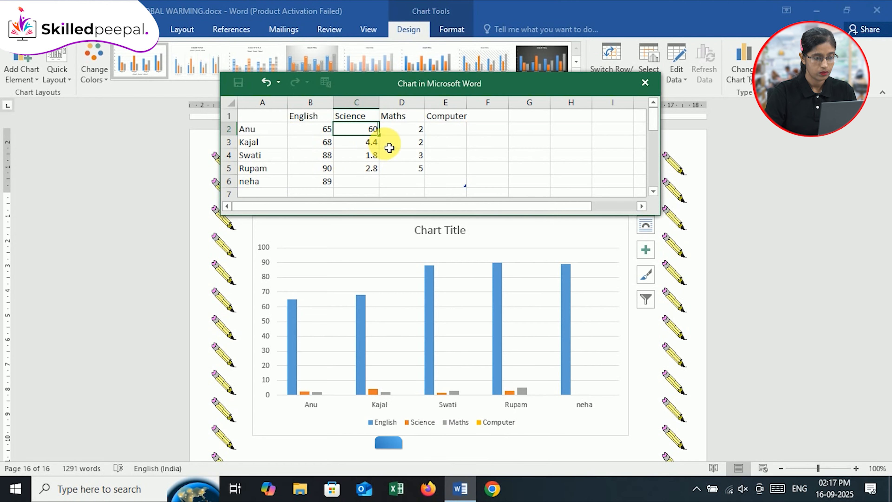
left_click(408, 131)
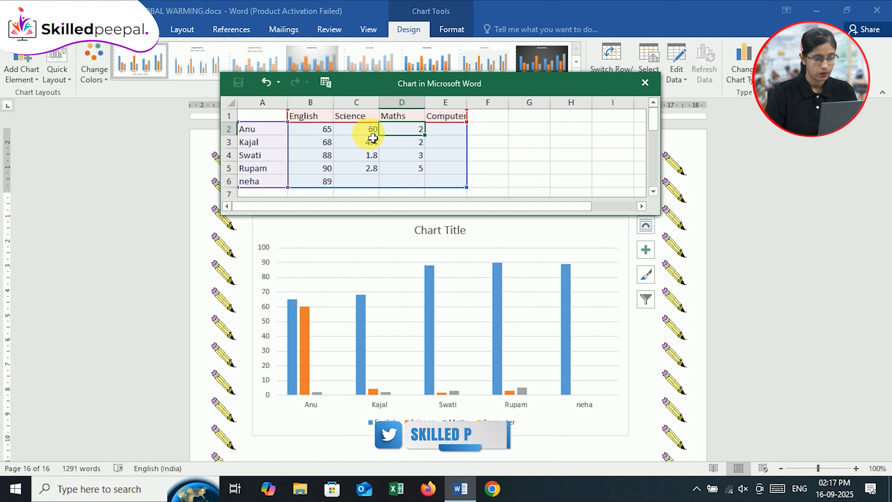
left_click(365, 144)
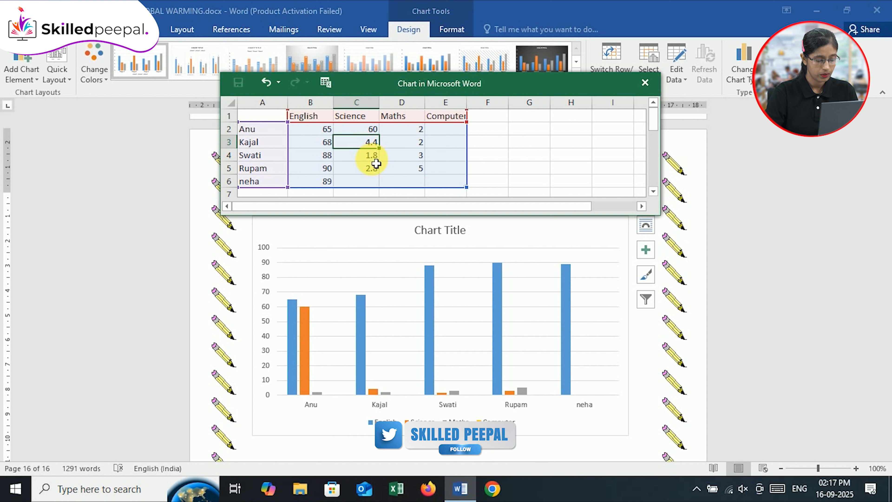
type("7")
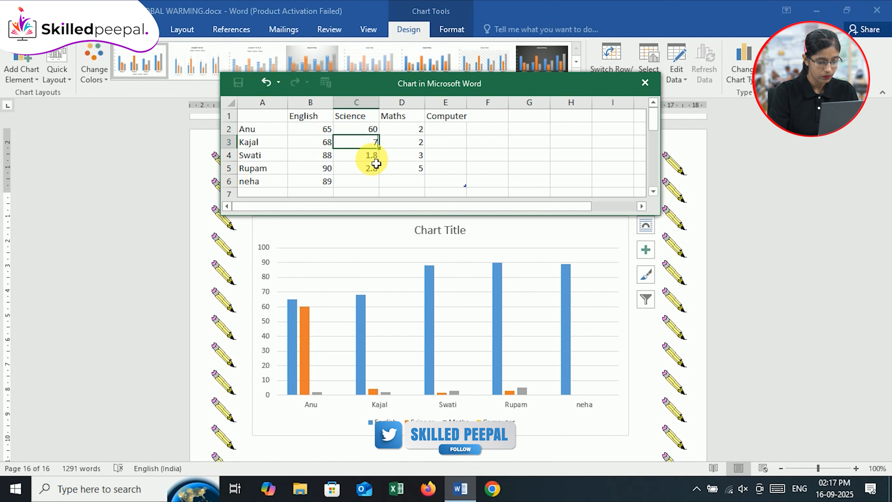
type("3")
key("Return")
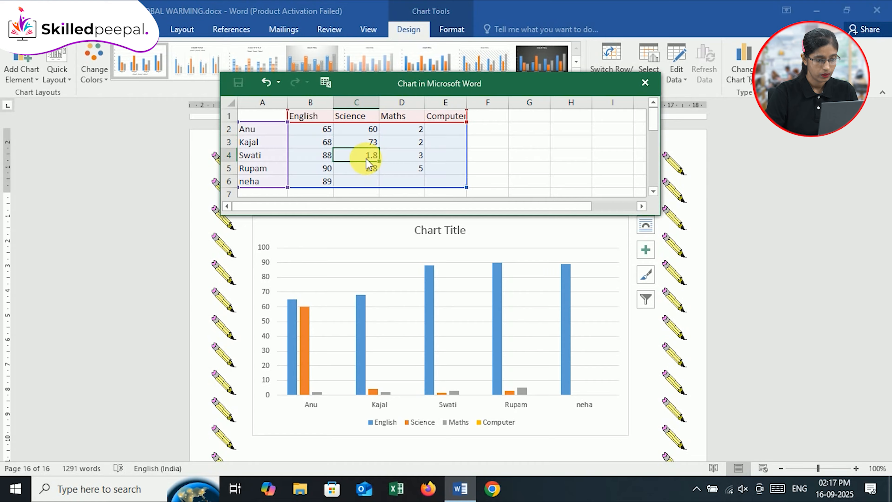
Fill the remaining Science values in cells C4, C5 and C6 with 90, 85 and 91
type("90")
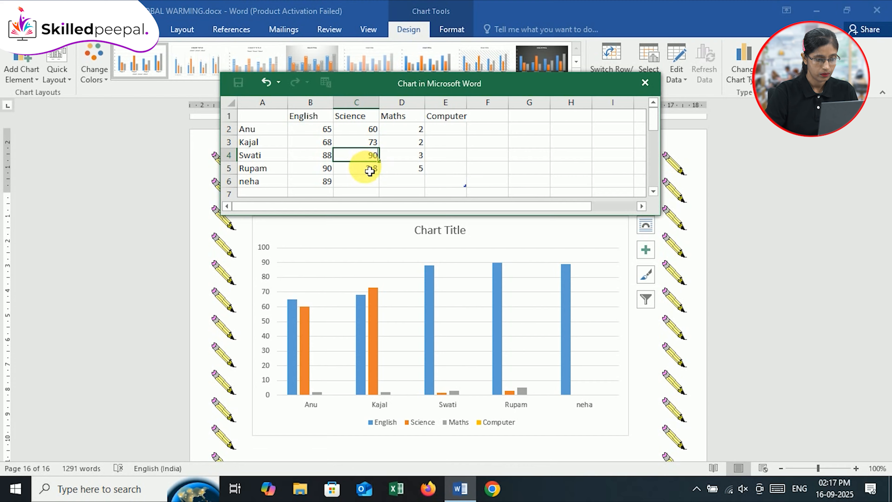
key("Return")
type("8")
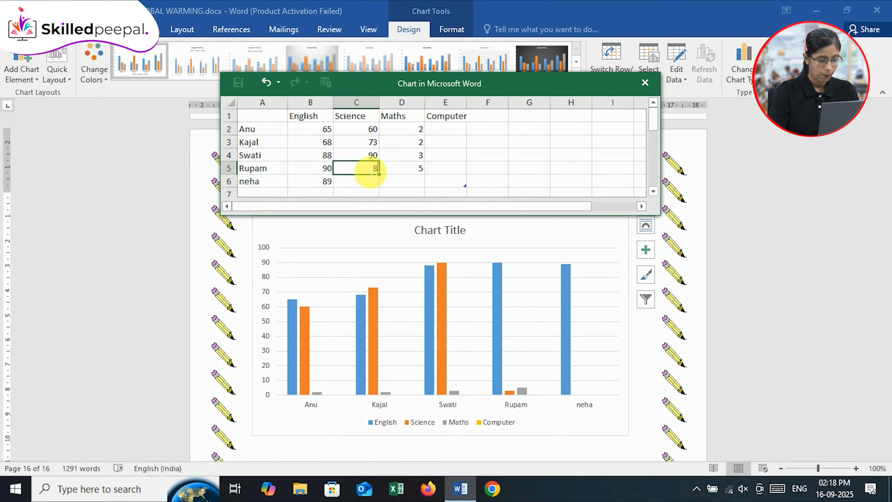
type("5")
left_click(364, 182)
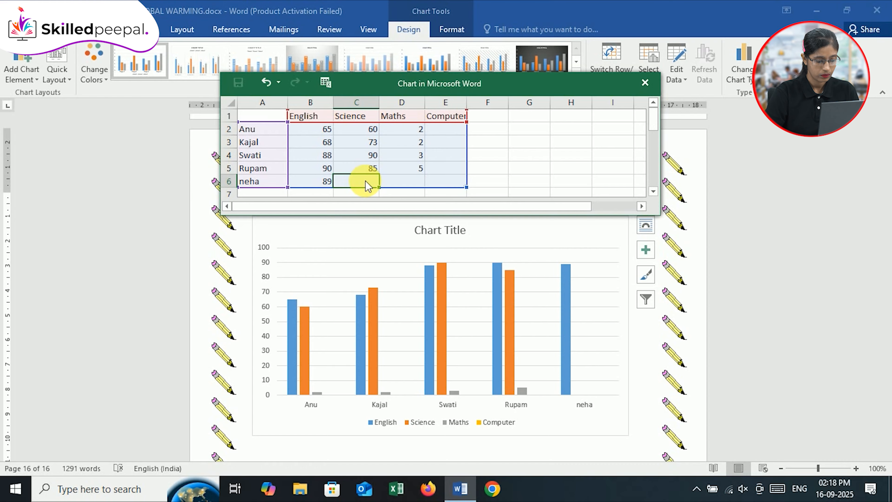
type("91")
left_click(412, 133)
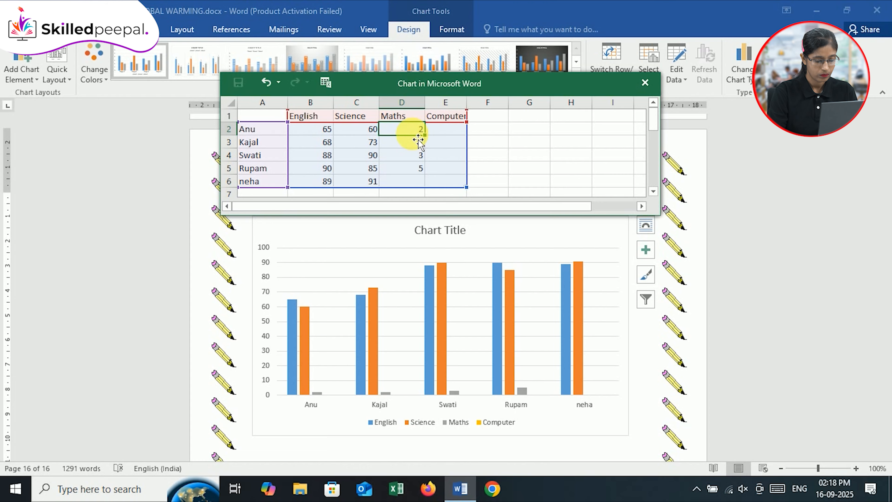
Fill the Maths column, cells D2 to D6, with 59.5, 77, 94, 84 and 98
type("59")
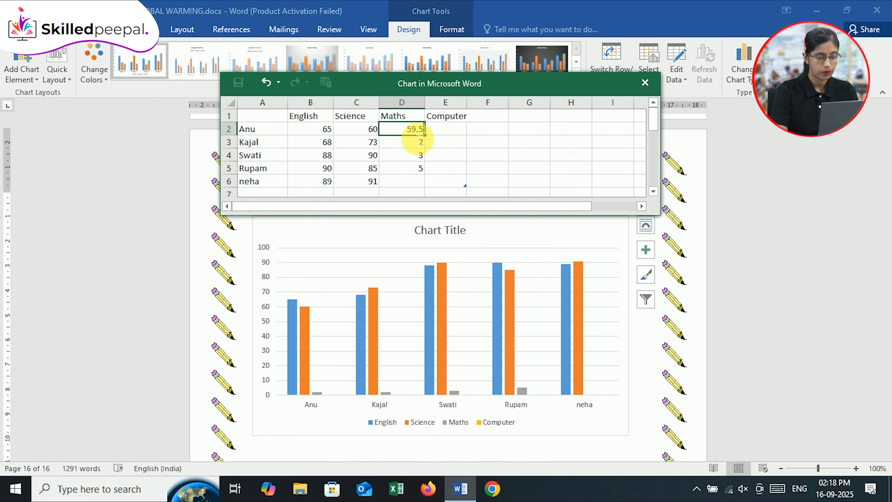
type(".5")
key("Return")
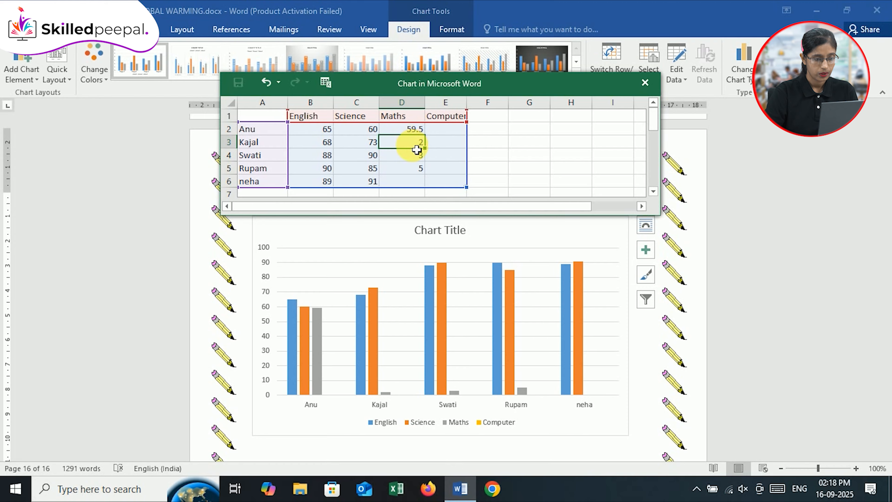
type("77")
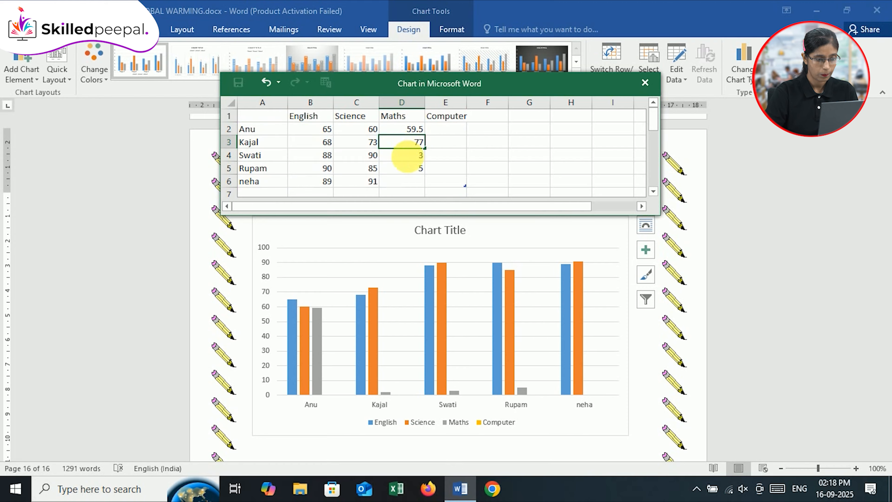
key("Return")
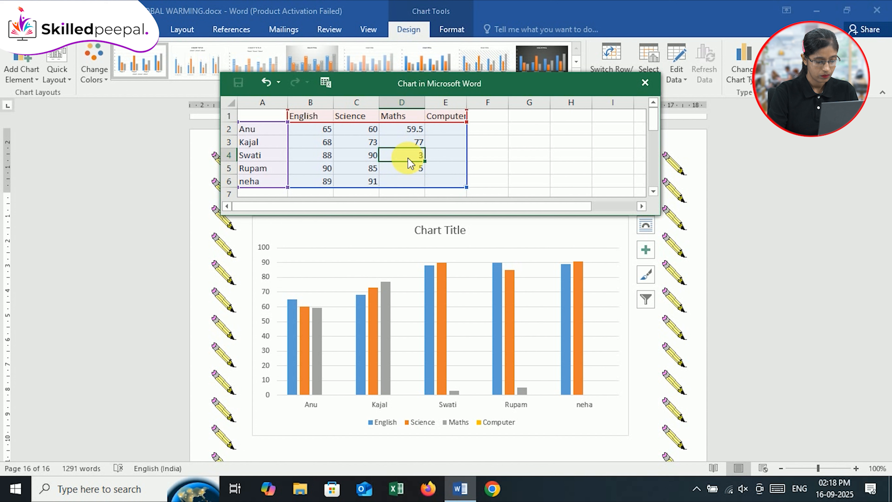
type("94")
key("Return")
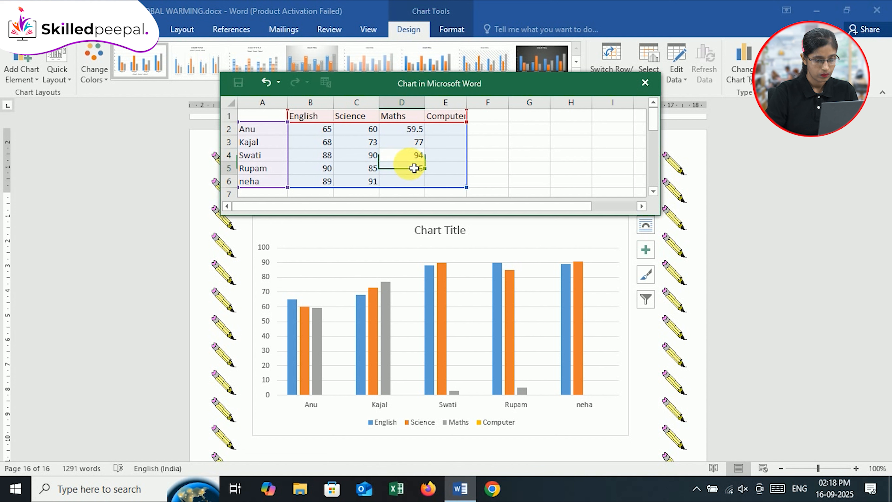
type("84")
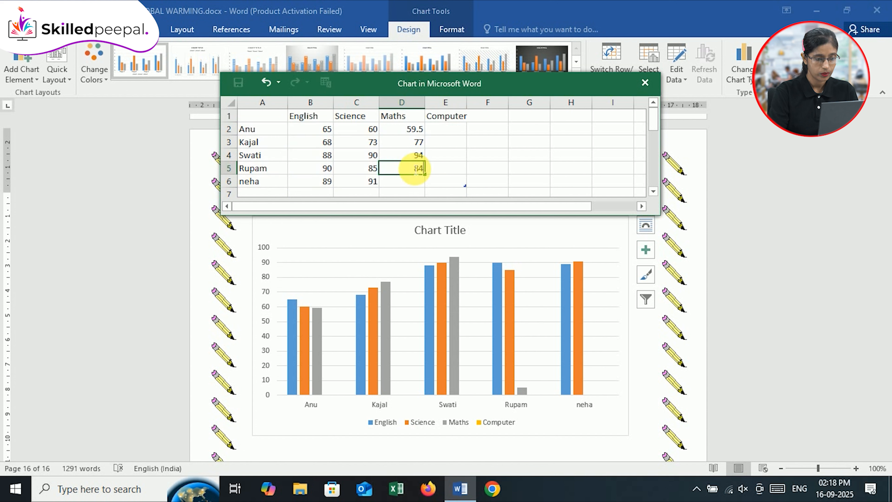
left_click(411, 180)
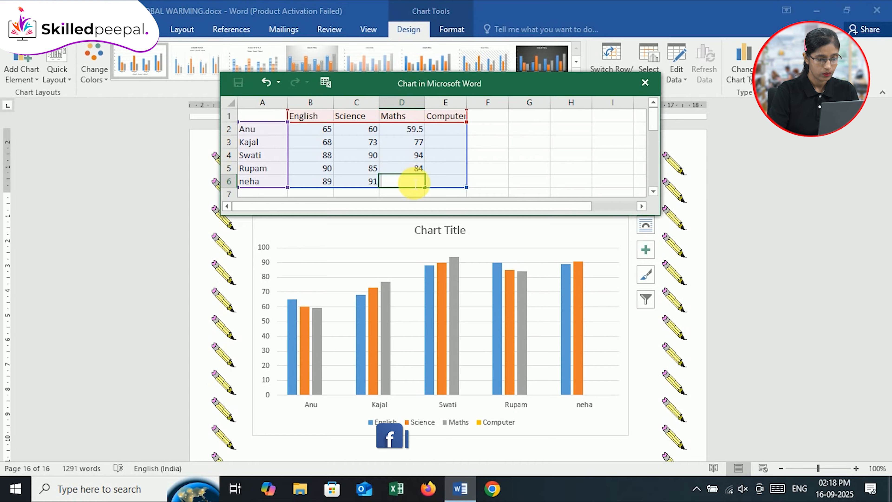
type("98")
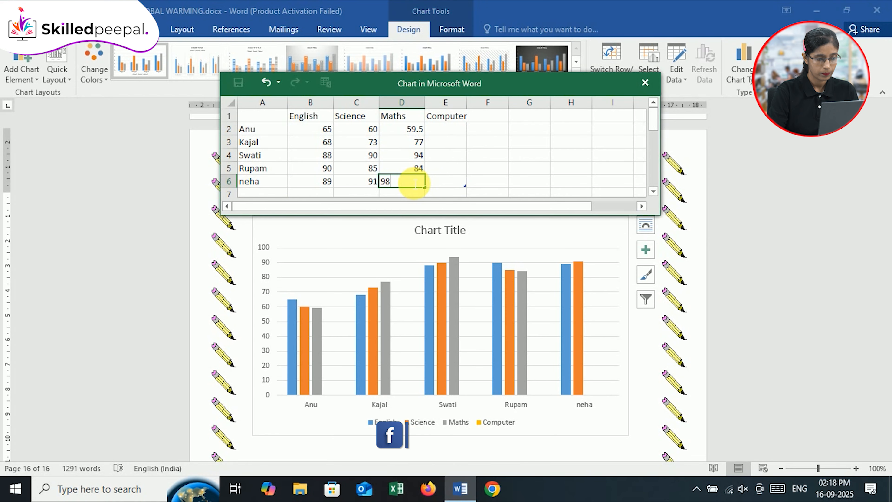
Set the Computer values in cells E2 and E3 to 75 and 80
left_click(449, 128)
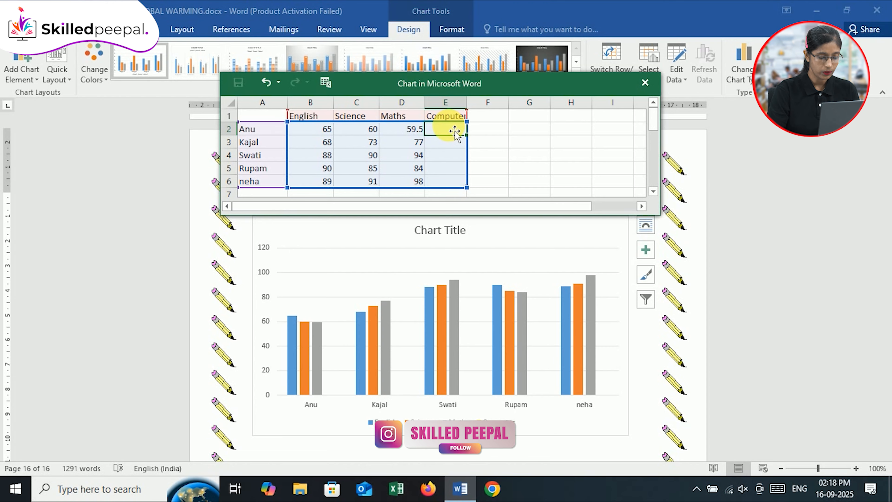
type("84")
key("BackSpace")
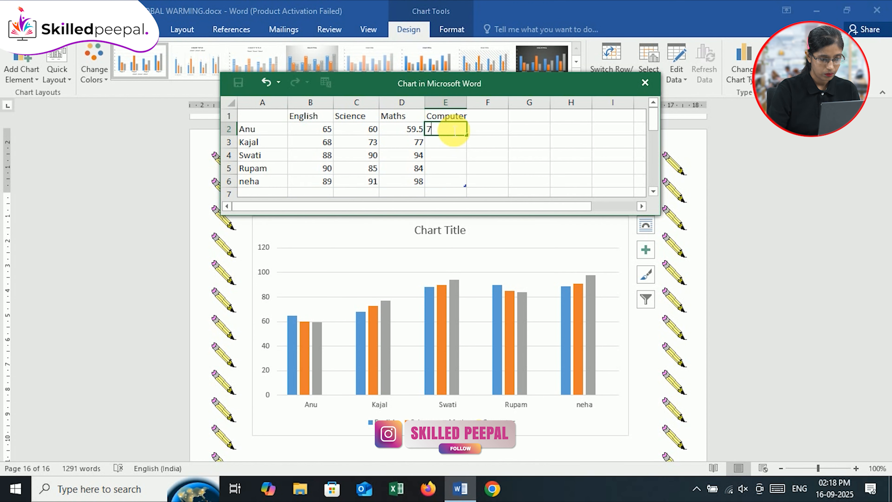
type("75")
key("Return")
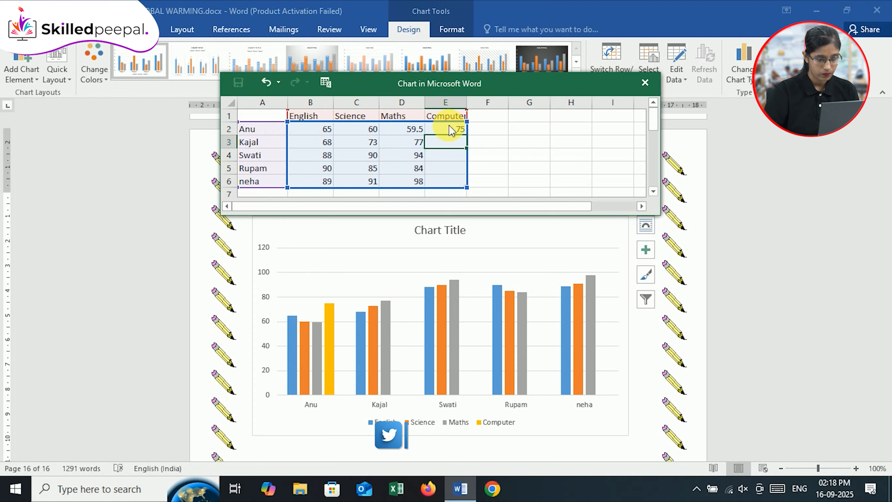
type("80")
key("Return")
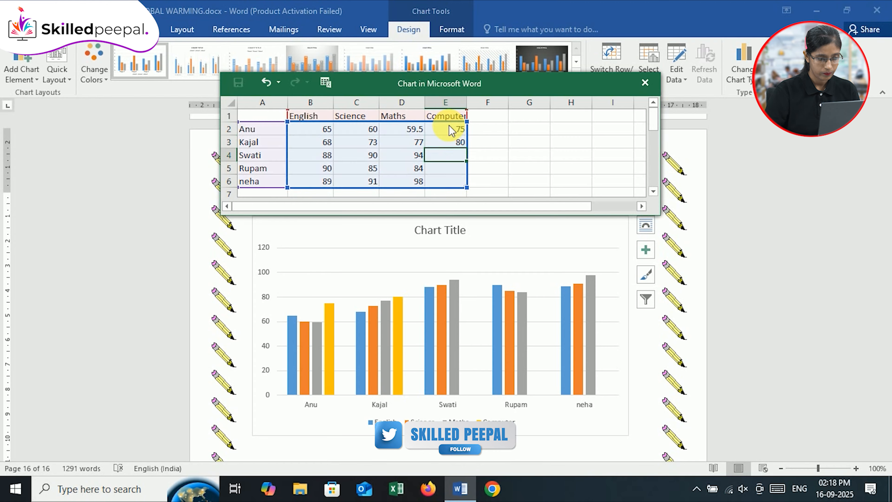
Complete the Computer column with 99, 93 and 96 in cells E4, E5 and E6
type("99")
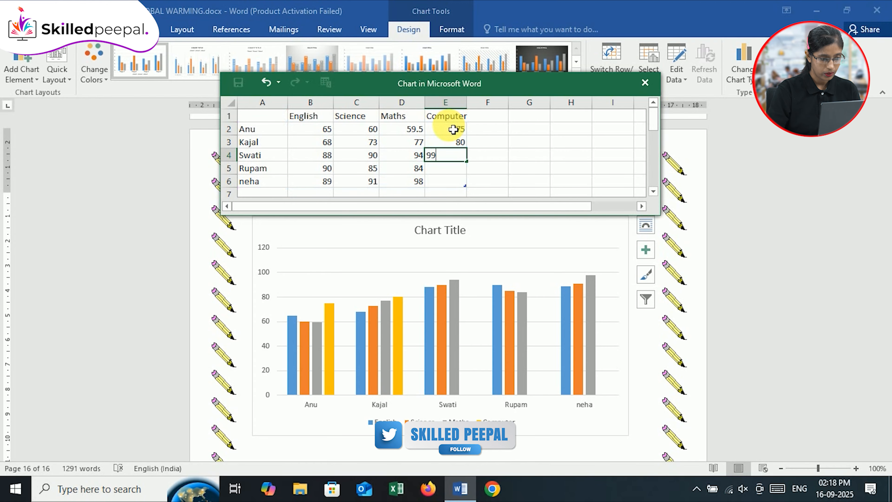
key("Return")
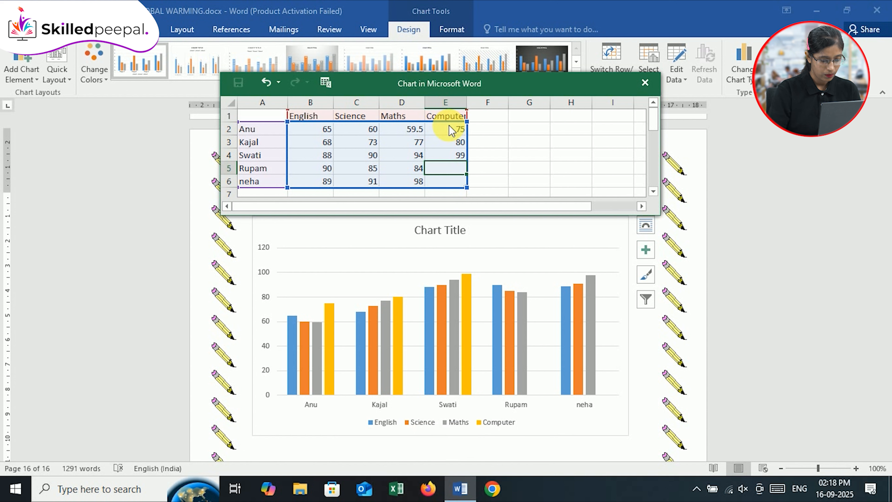
type("93")
key("Return")
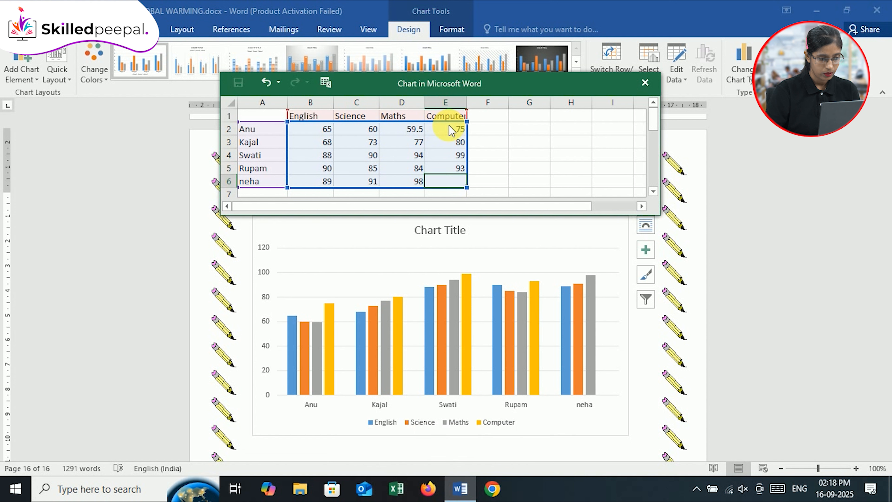
type("96")
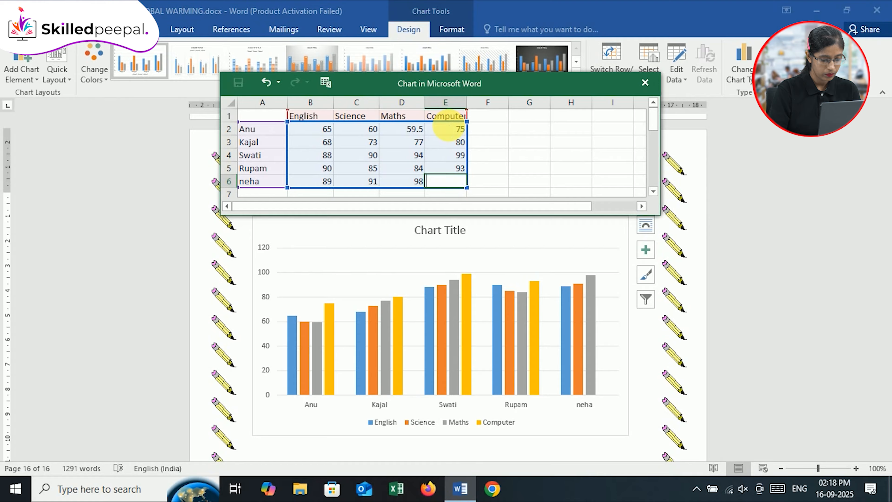
key("Return")
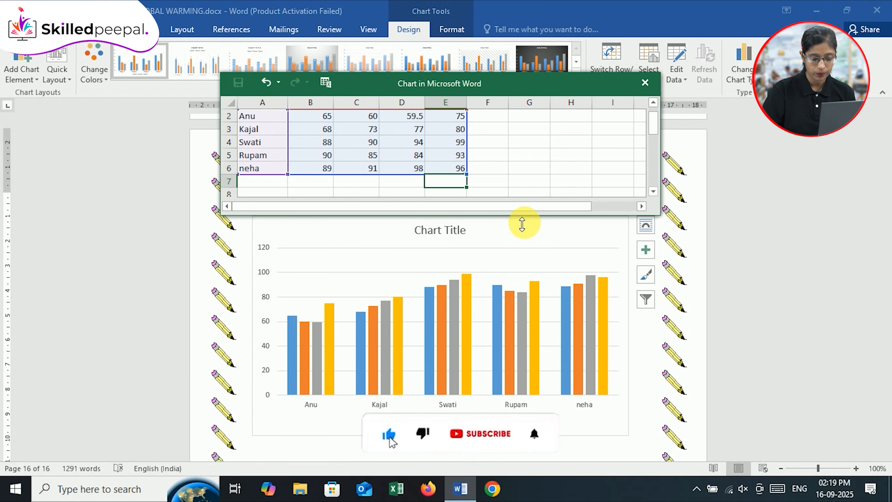
Enlarge the chart data window in height and width and move it slightly higher over the document
left_click_drag(522, 224, 529, 287)
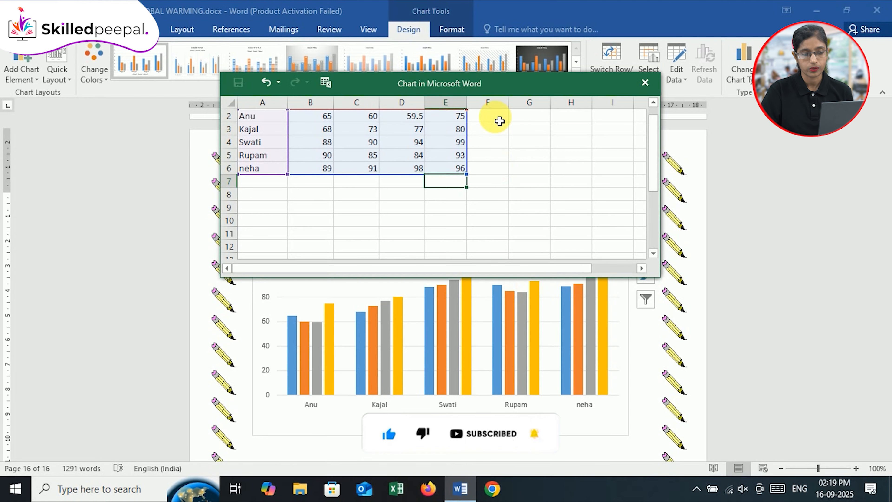
left_click_drag(494, 79, 494, 62)
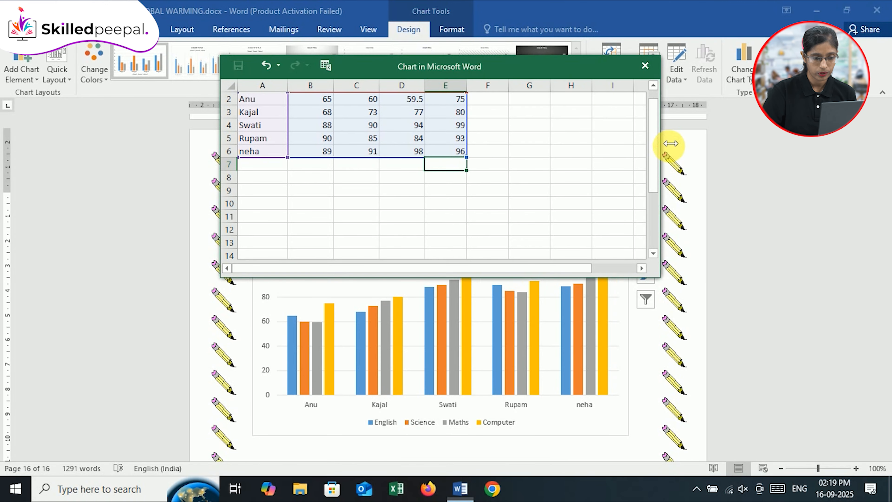
left_click_drag(671, 143, 694, 143)
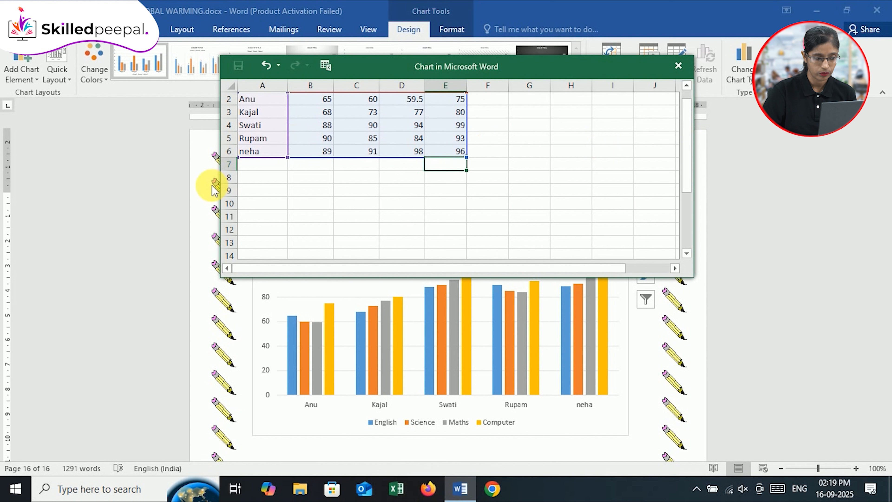
left_click_drag(221, 182, 195, 183)
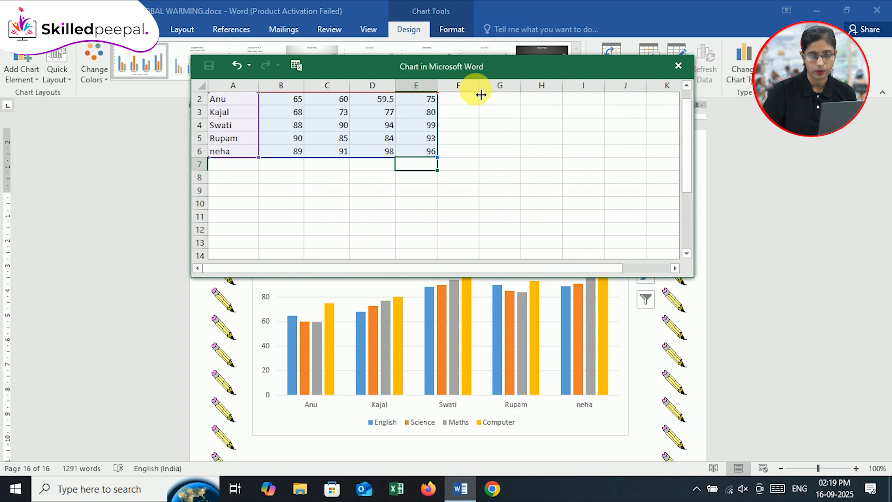
Look through the undo history of the chart data, and undo and redo the last entry in cell E6
left_click(249, 66)
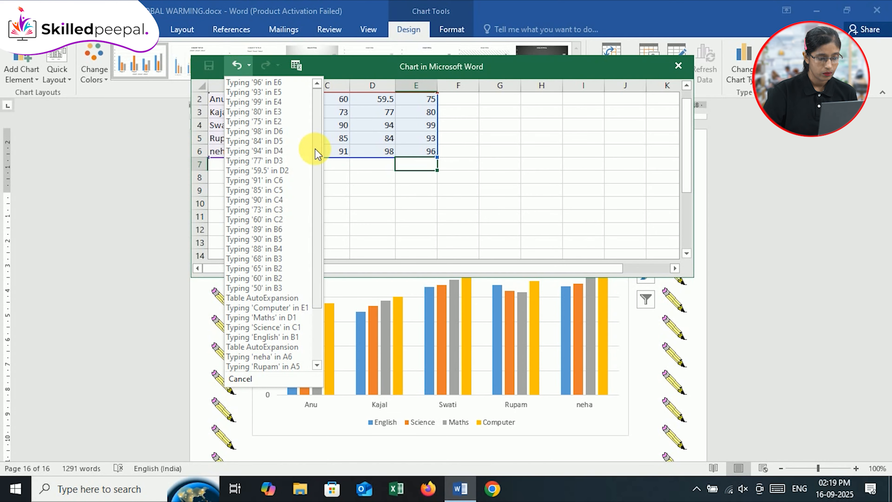
left_click_drag(316, 151, 324, 264)
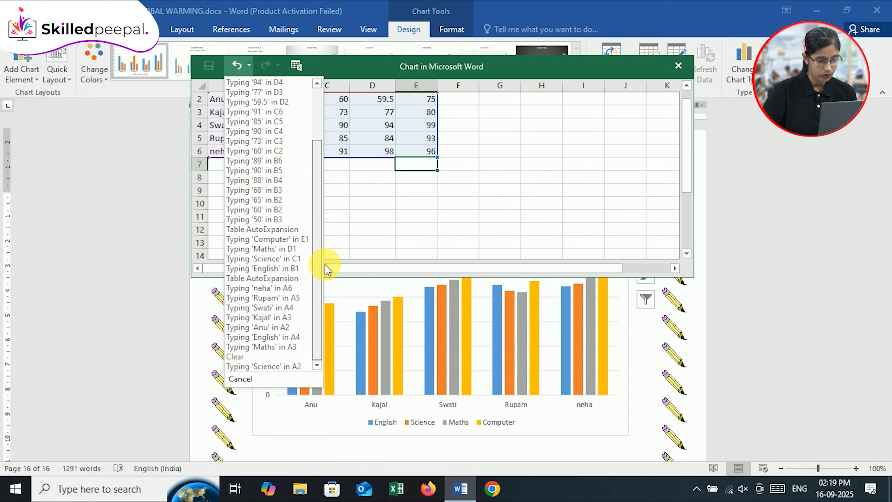
left_click(437, 198)
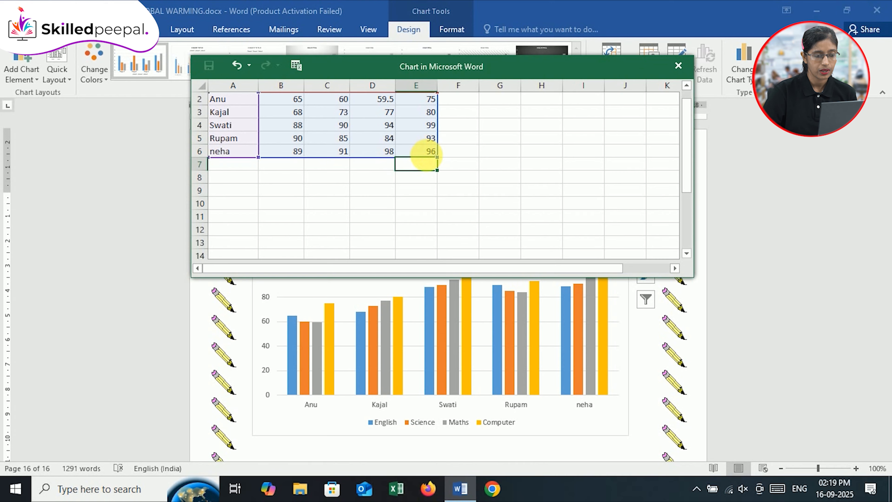
left_click(426, 151)
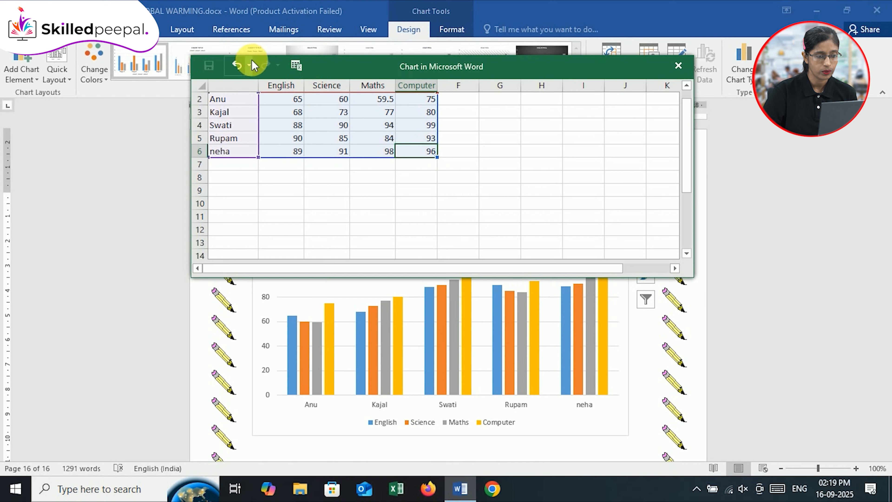
left_click(237, 66)
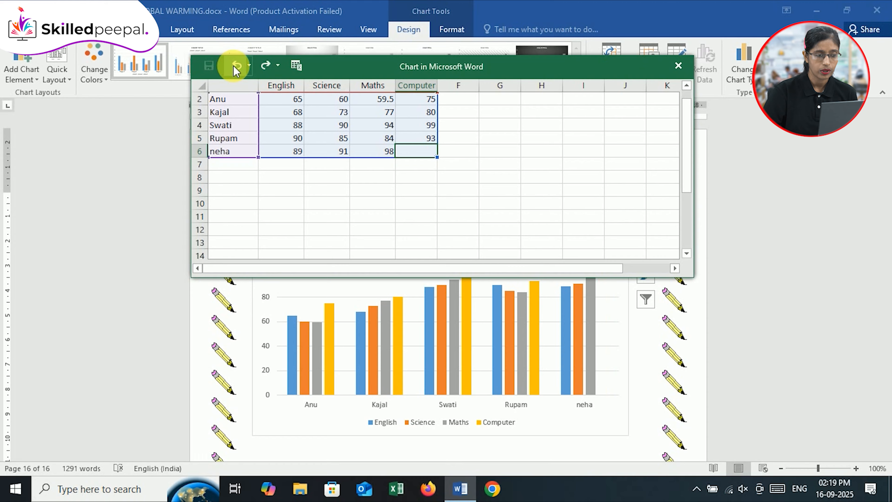
left_click(265, 65)
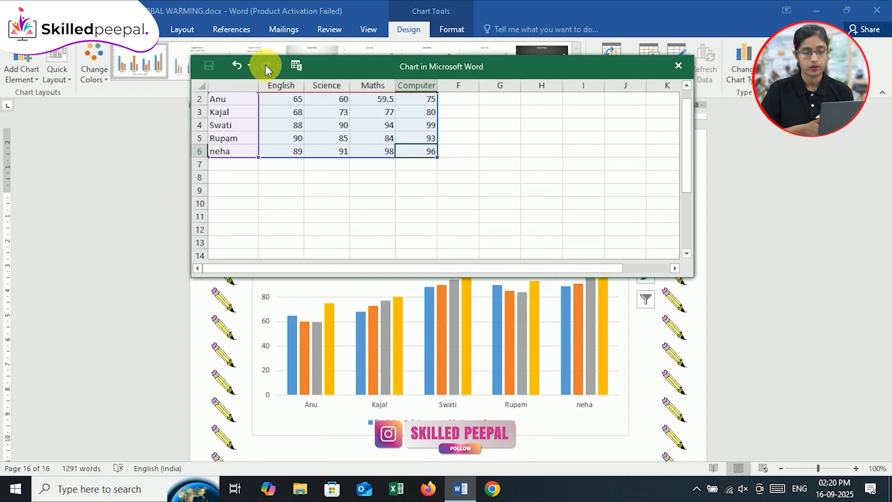
Open the chart data in the full Excel application and set the Computer value in cell E3 to 79
left_click(295, 65)
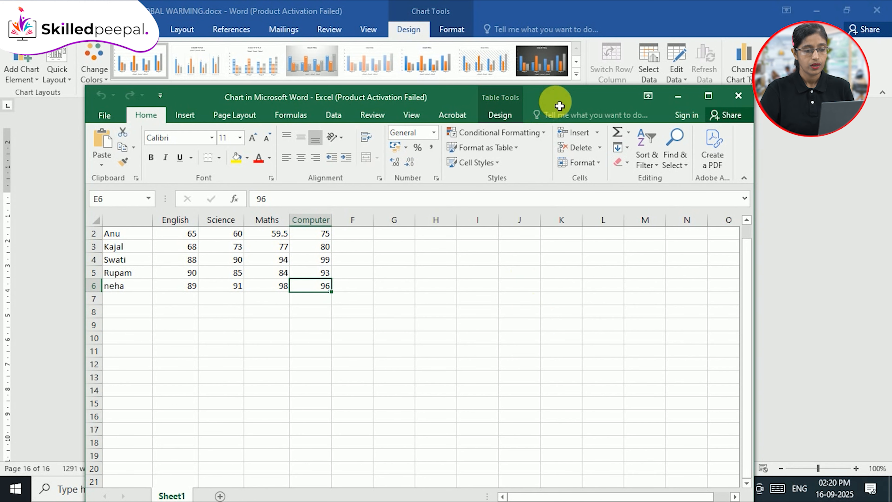
left_click(564, 69)
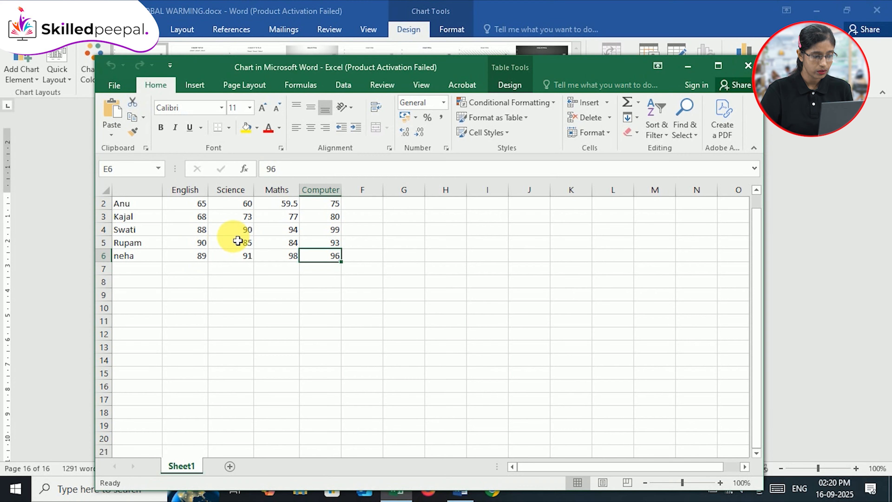
left_click(332, 217)
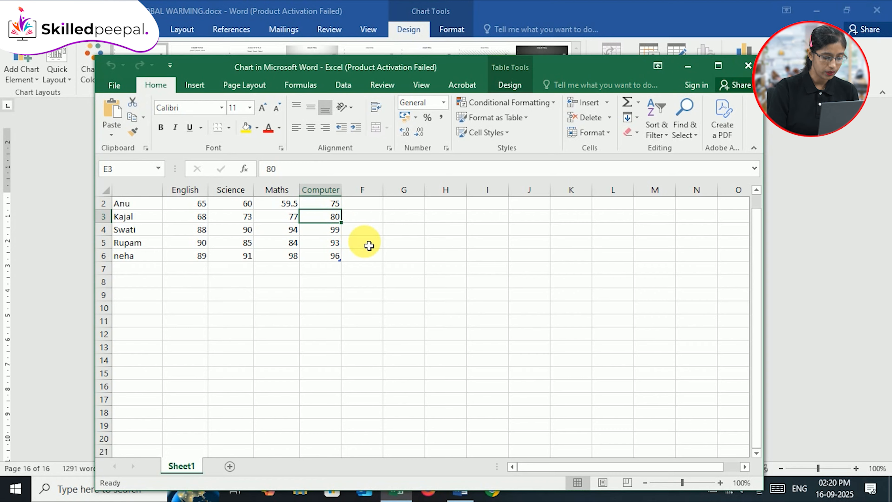
type("79")
key("Return")
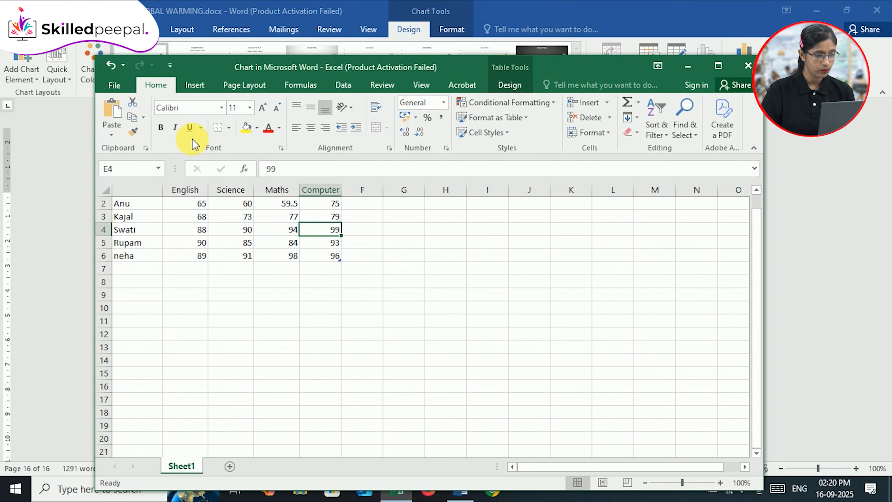
Start saving the chart data as a separate workbook in the Desktop folder
left_click(120, 87)
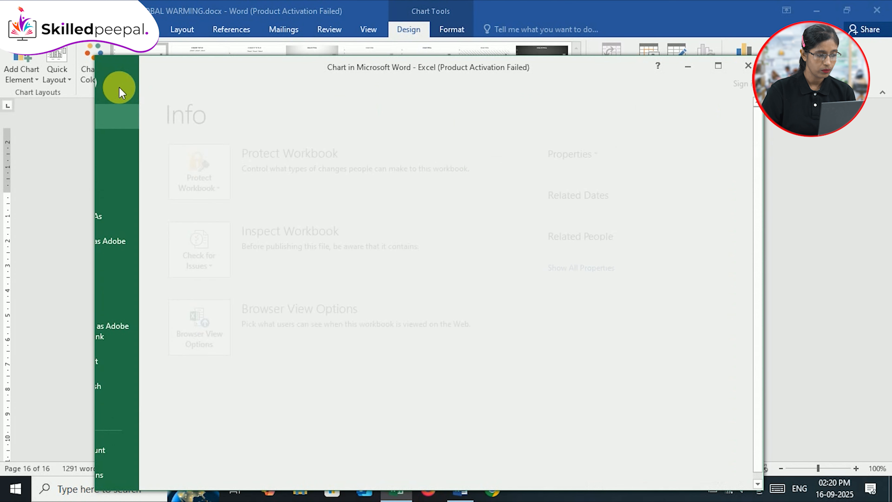
left_click(119, 87)
left_click(119, 87)
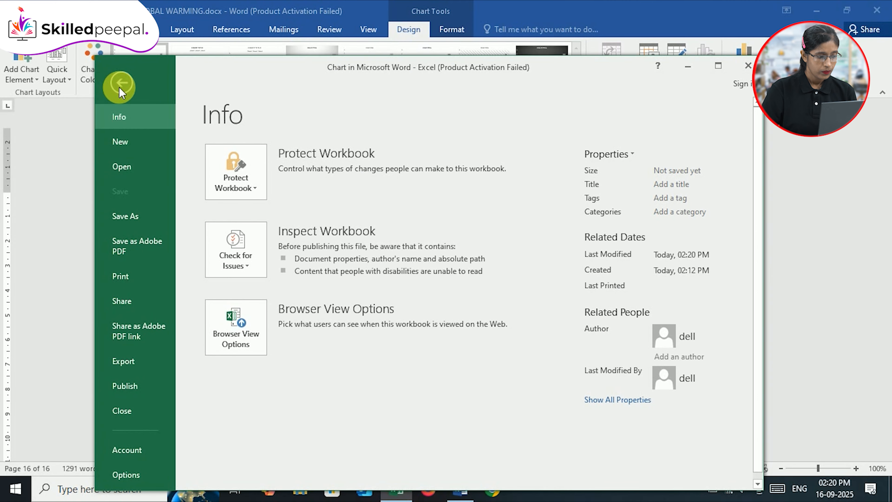
left_click(130, 225)
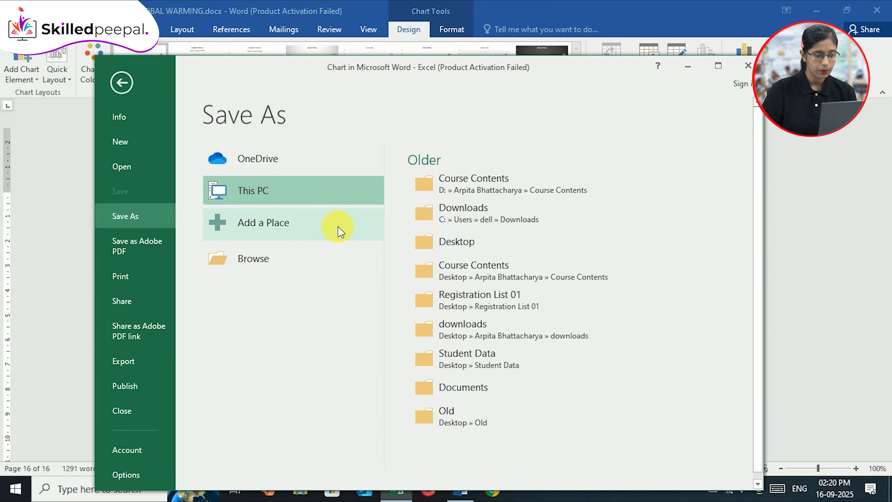
left_click(451, 246)
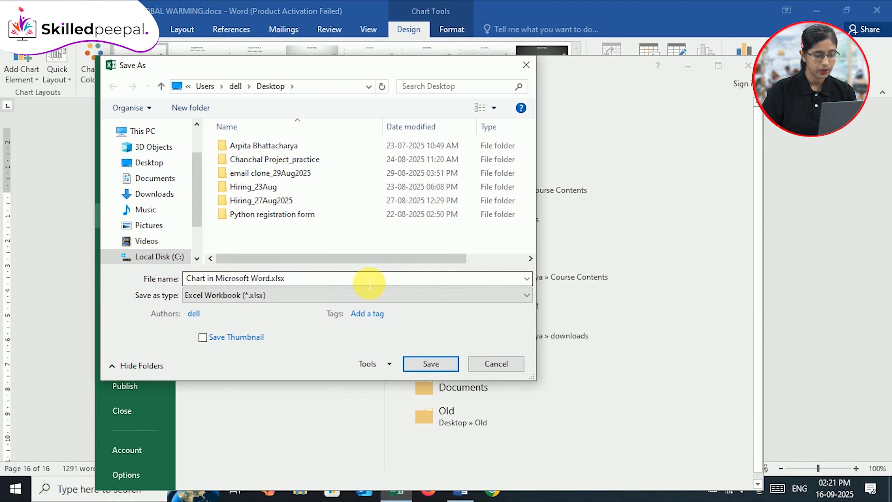
Shorten the file name to Chart.xlsx, save it as an Excel Workbook and close the chart data window
left_click(369, 284)
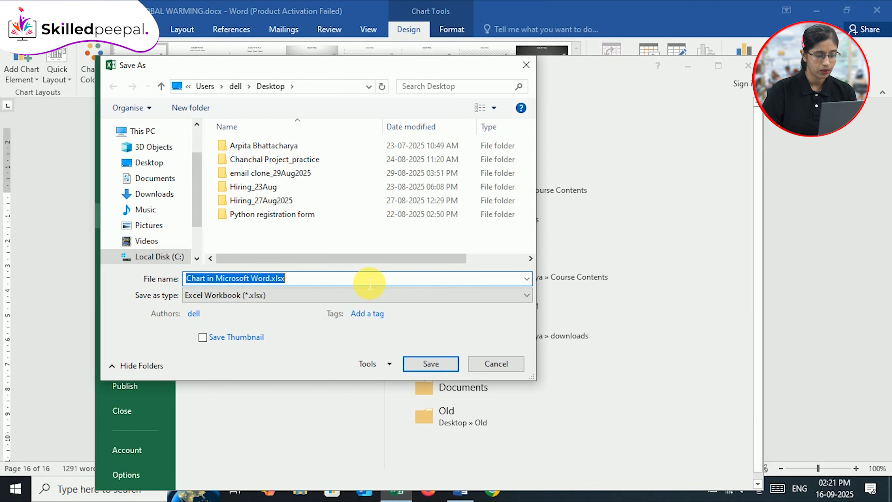
left_click(210, 280)
key("BackSpace")
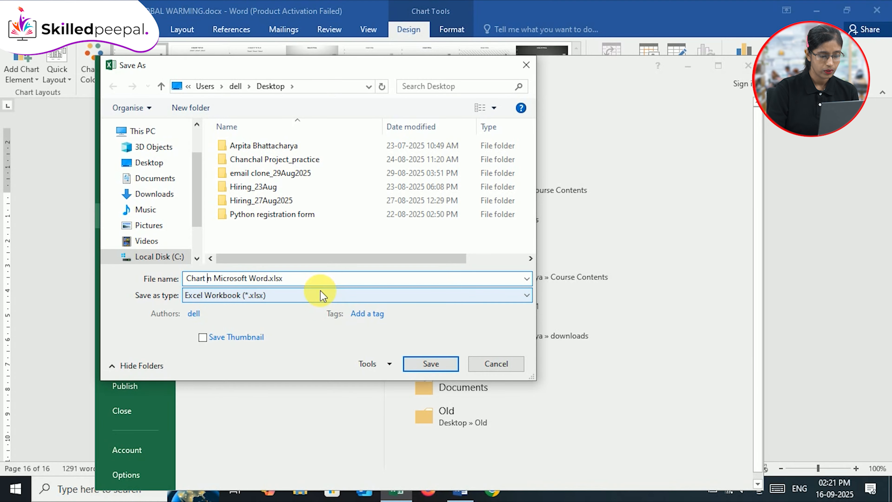
key("Delete")
key("Delete")
key("Delete")
key("Delete")
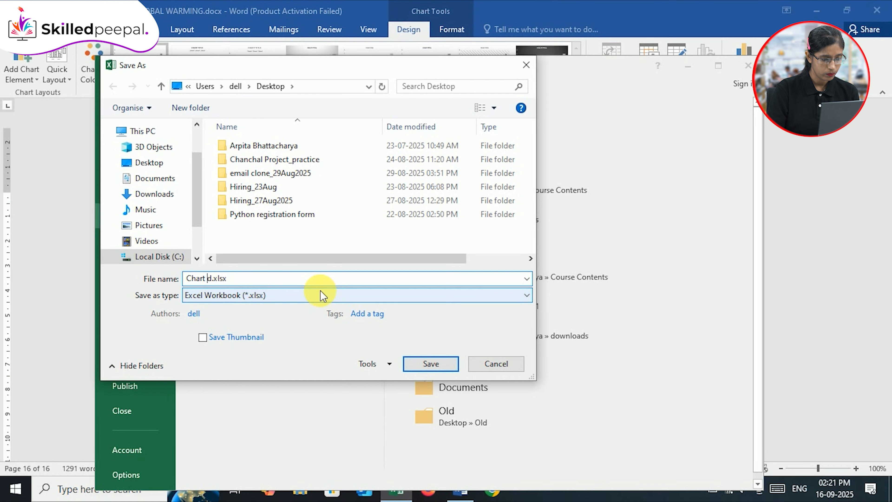
key("BackSpace")
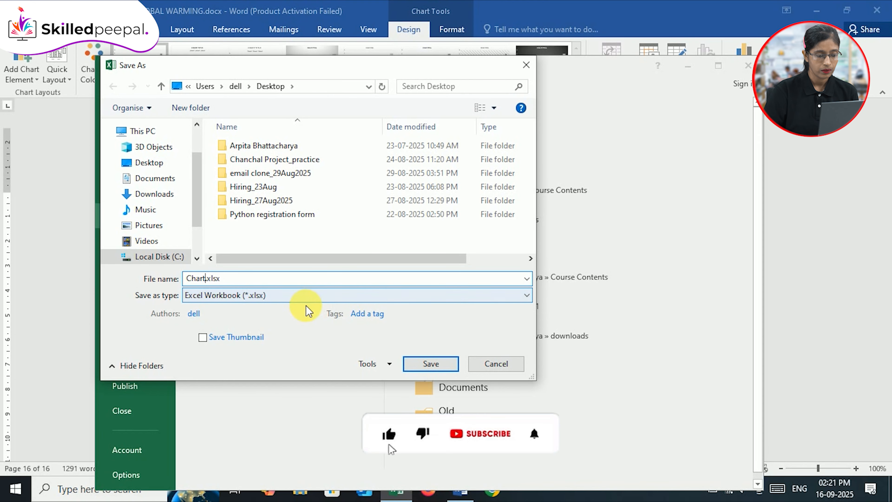
left_click(426, 363)
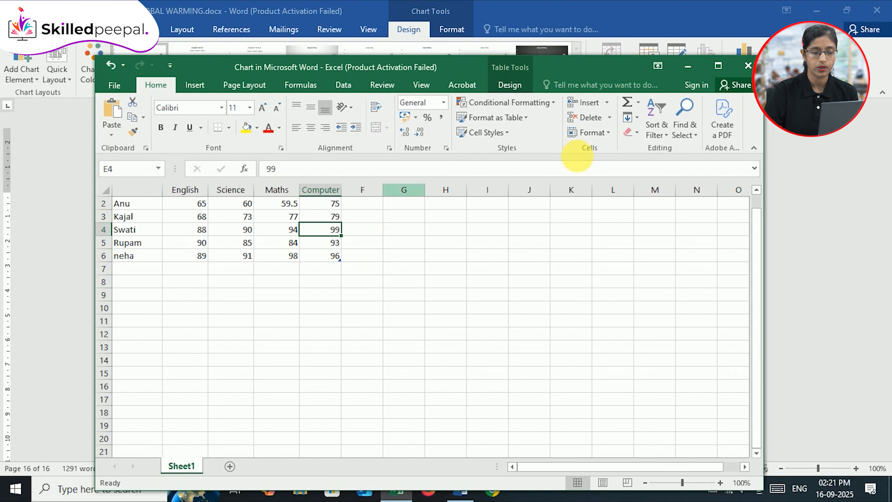
left_click(747, 66)
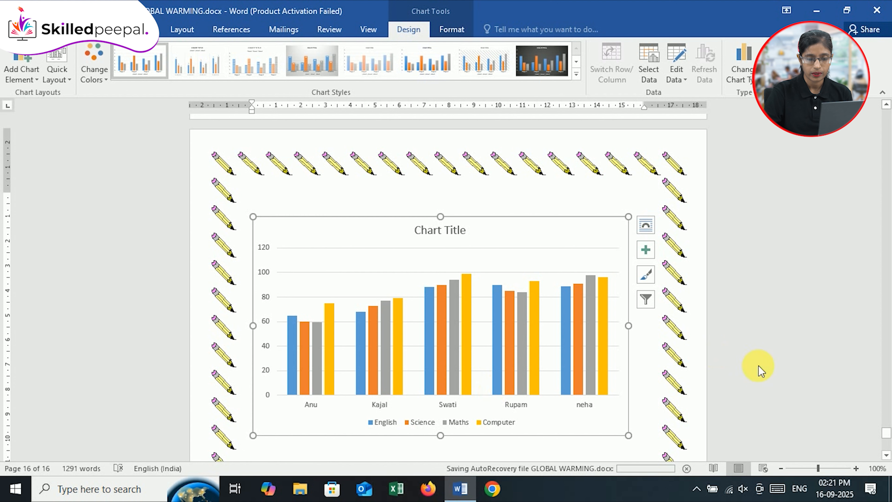
Apply the second chart style to the column chart, and switch it back to the first style
left_click_drag(889, 438, 889, 436)
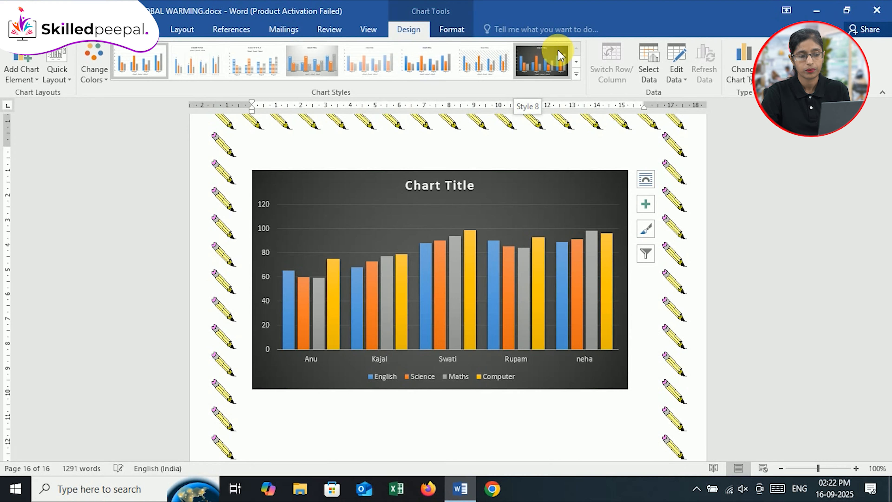
left_click(576, 75)
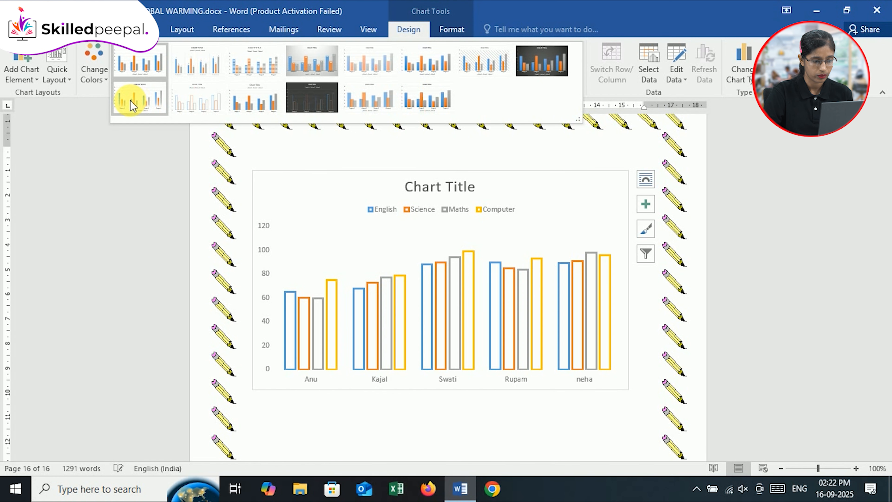
left_click(198, 68)
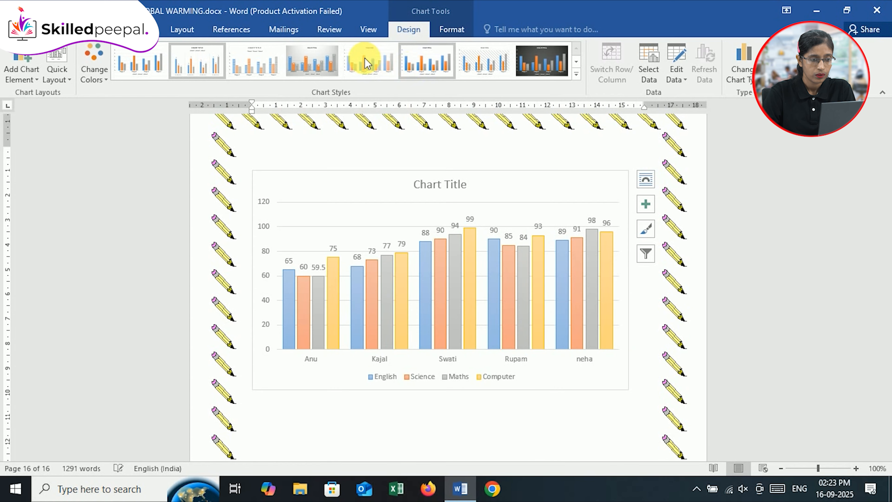
left_click(139, 68)
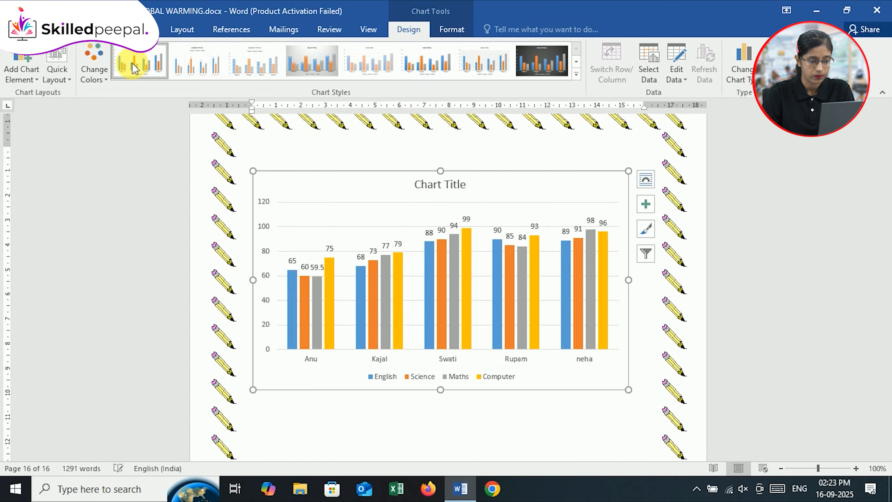